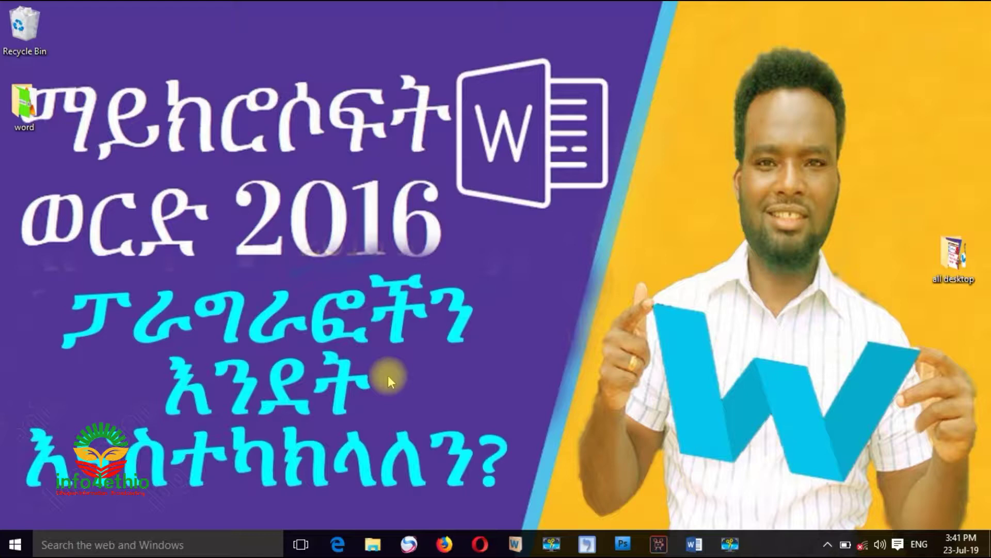
Browse the Info4Ethio channel page in Opera, then return to the Word document
{"action": "left_click", "coordinate": [481, 547]}
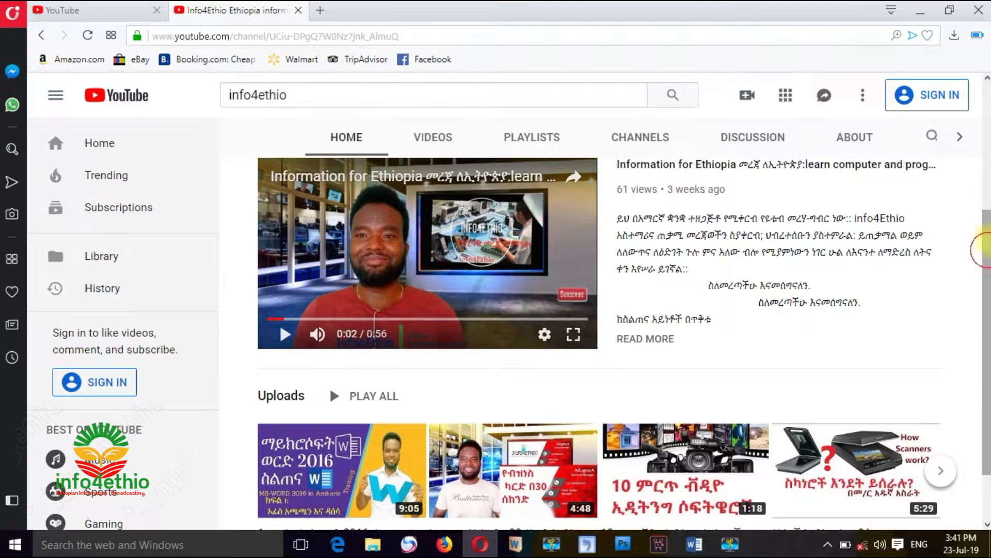
{"action": "left_click_drag", "start_coordinate": [988, 253], "coordinate": [987, 193]}
{"action": "scroll", "coordinate": [985, 194], "scroll_direction": "up", "scroll_amount": 1}
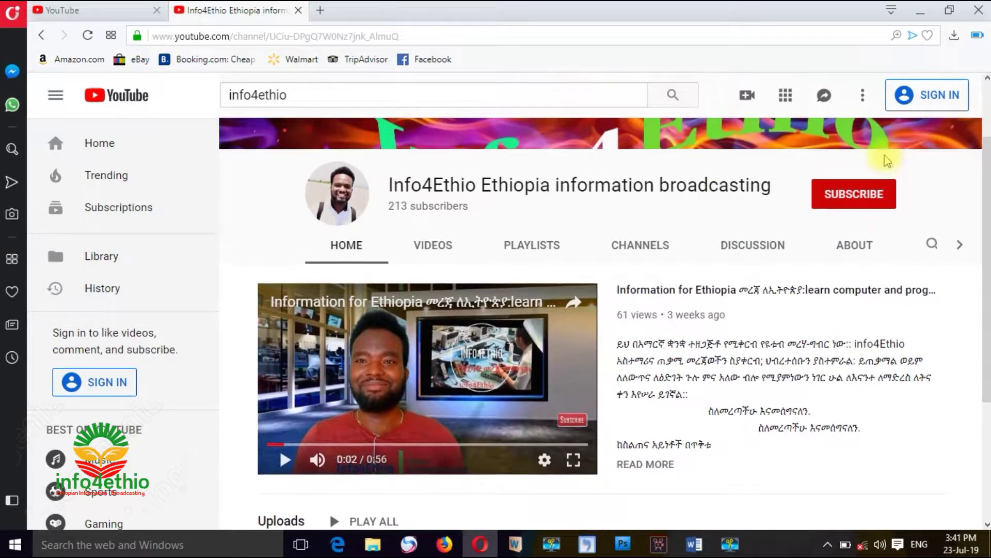
{"action": "left_click_drag", "start_coordinate": [987, 243], "coordinate": [986, 307]}
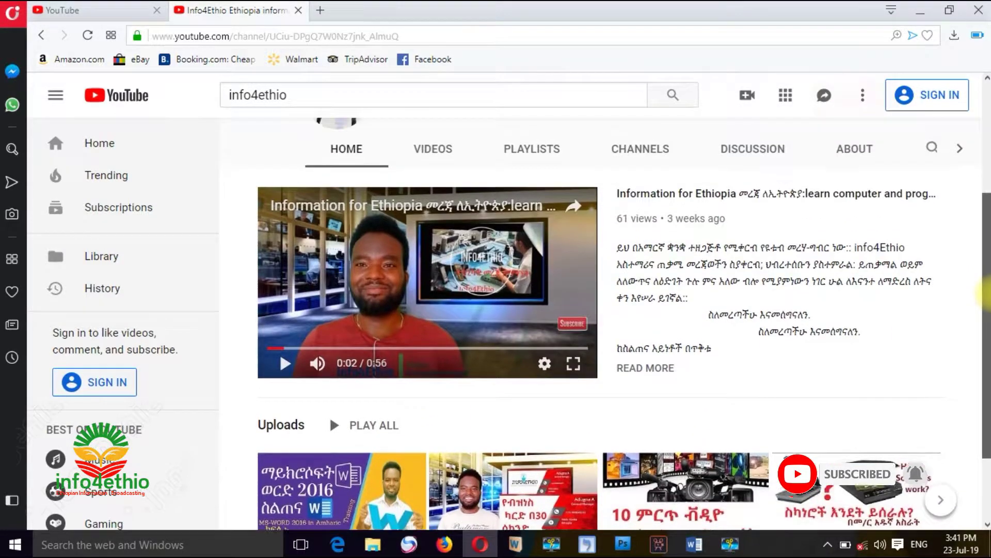
{"action": "left_click_drag", "start_coordinate": [986, 308], "coordinate": [986, 269]}
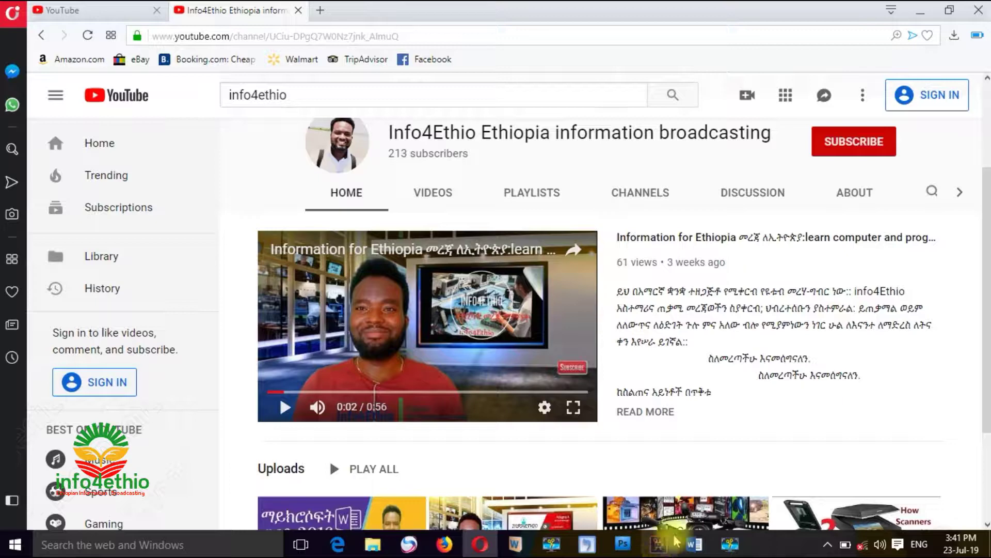
{"action": "left_click", "coordinate": [694, 544]}
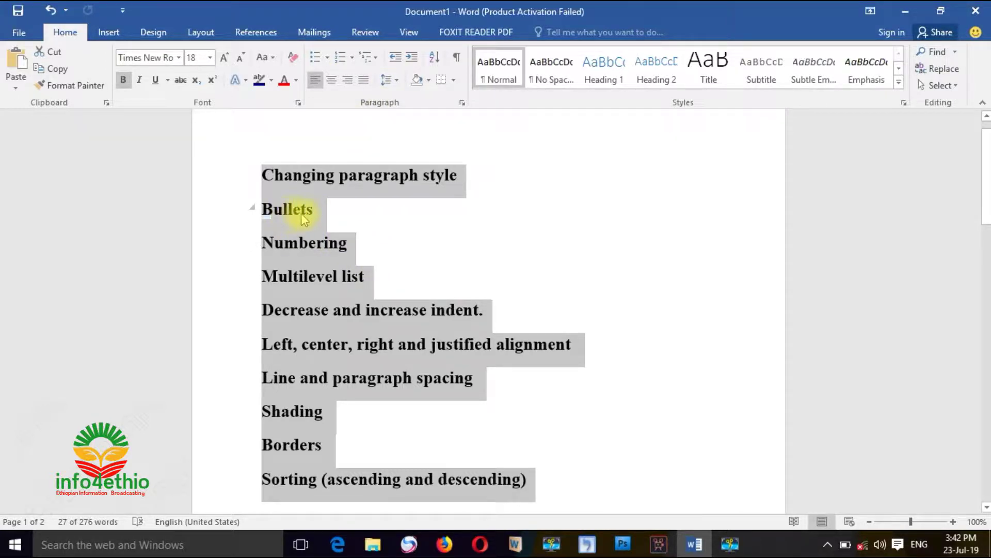
Remove the 'Changing paragraph style' line and place the cursor after Bullets
{"action": "key", "text": "ctrl+z"}
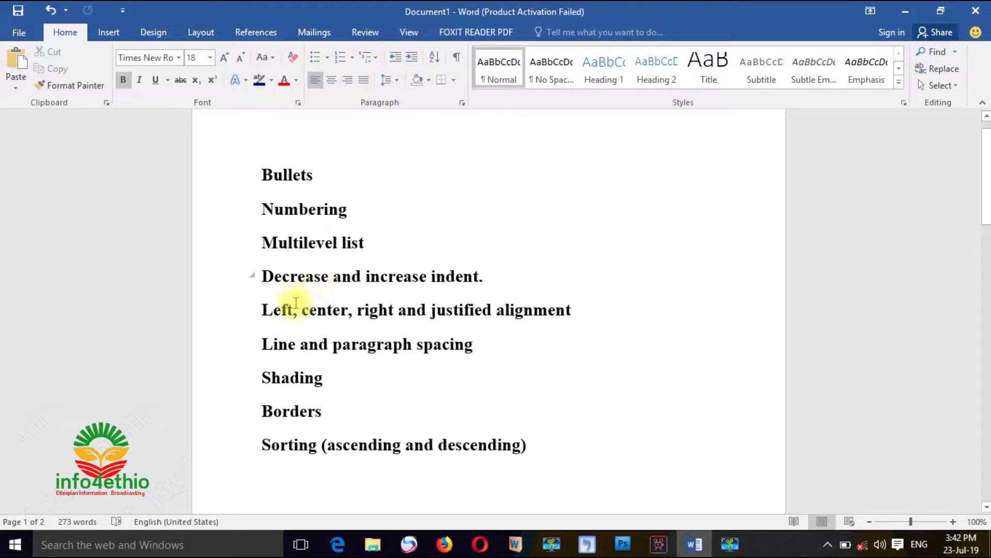
{"action": "mouse_move", "coordinate": [364, 344]}
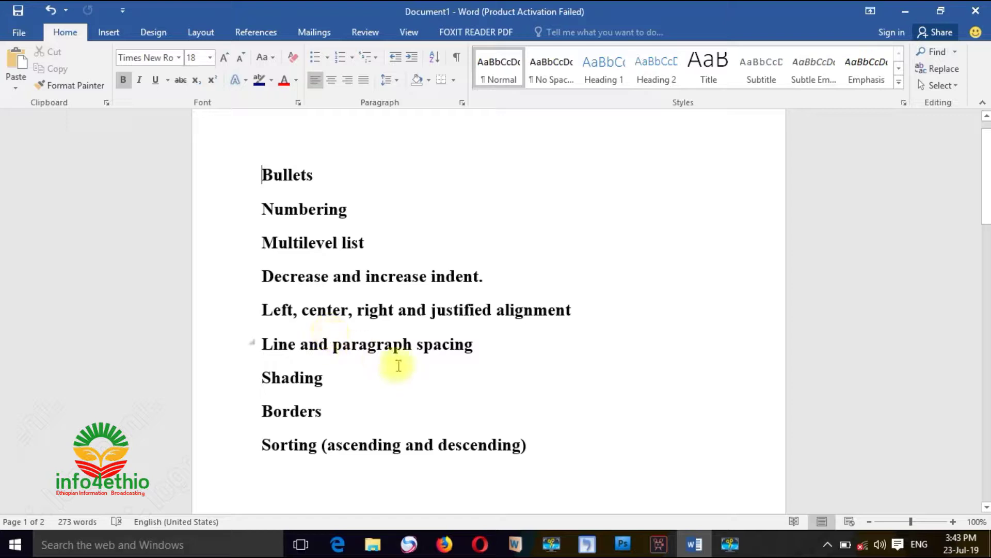
{"action": "double_click", "coordinate": [275, 176]}
{"action": "left_click", "coordinate": [261, 178]}
{"action": "left_click", "coordinate": [348, 171]}
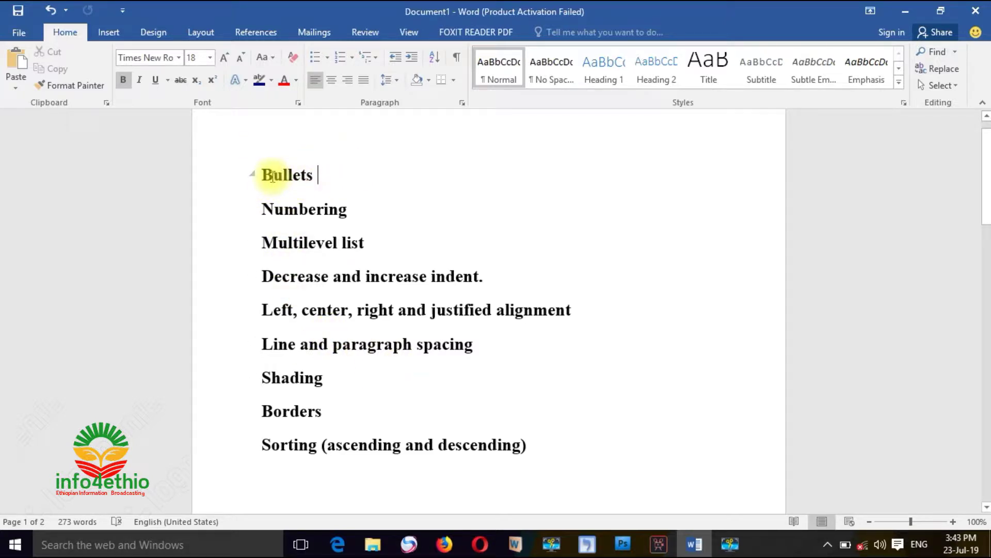
{"action": "left_click_drag", "start_coordinate": [262, 175], "coordinate": [329, 405]}
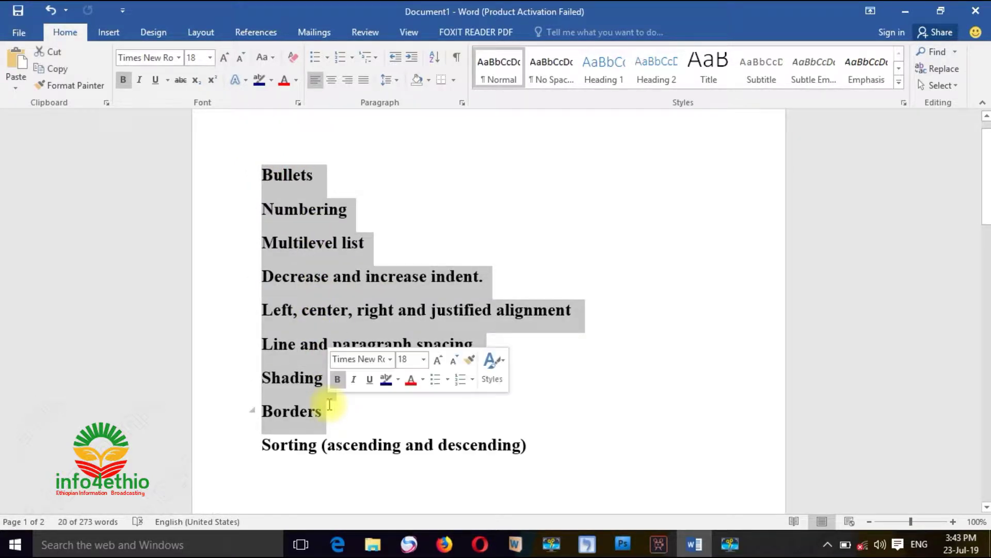
{"action": "left_click", "coordinate": [328, 58]}
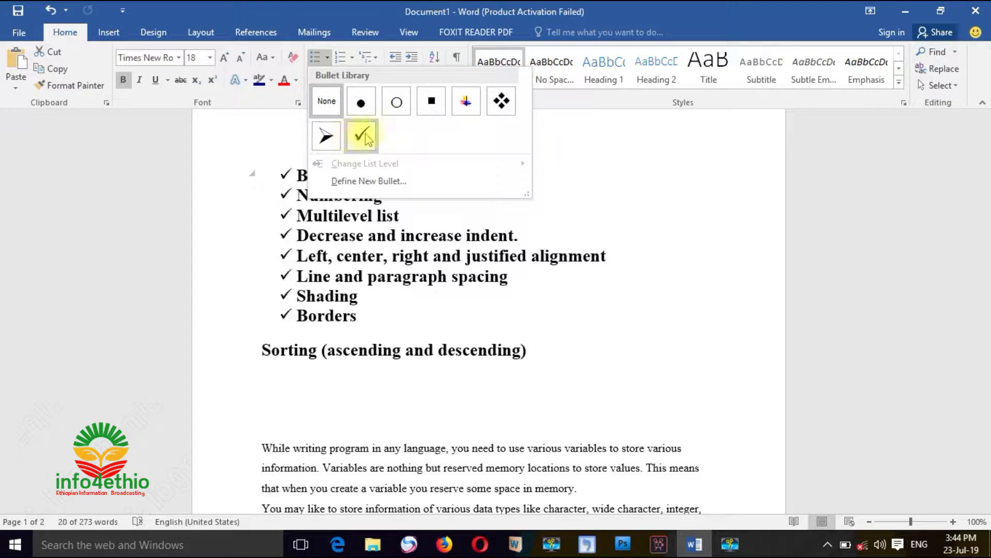
{"action": "left_click", "coordinate": [647, 198]}
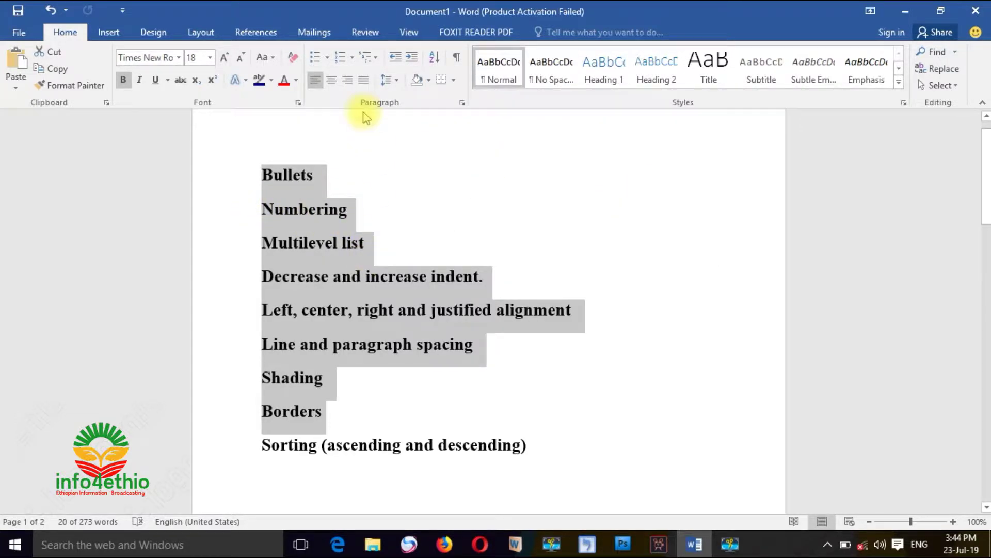
{"action": "left_click", "coordinate": [351, 59]}
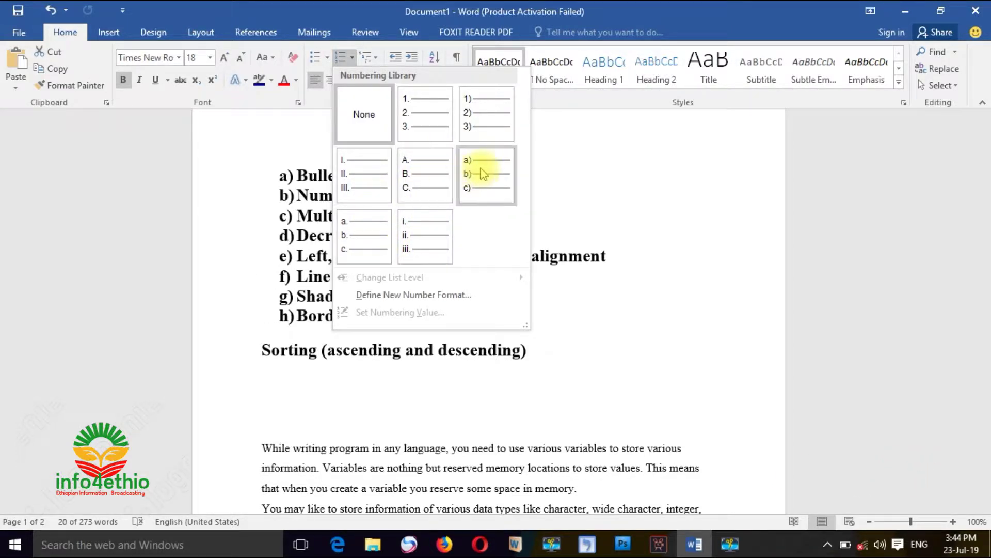
{"action": "left_click", "coordinate": [634, 199]}
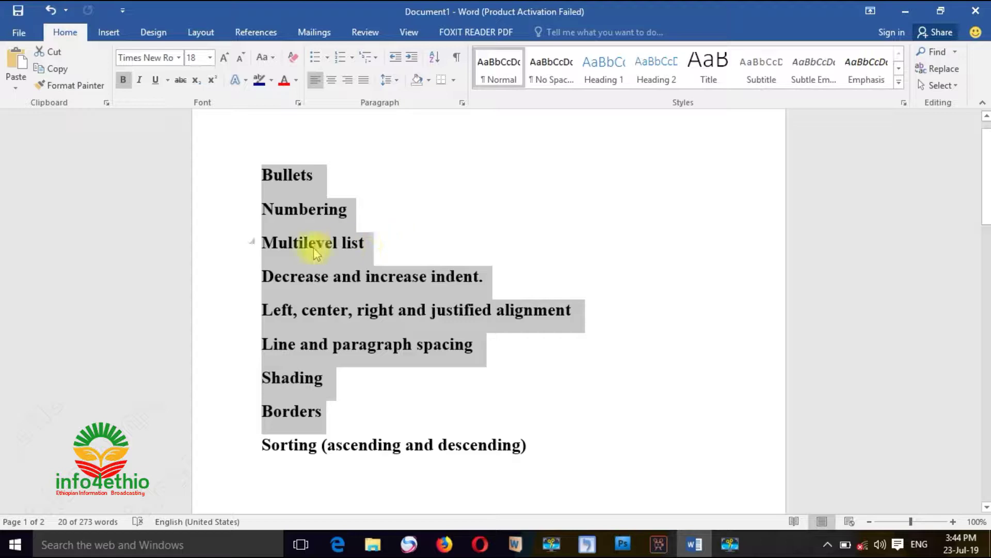
{"action": "left_click", "coordinate": [370, 57]}
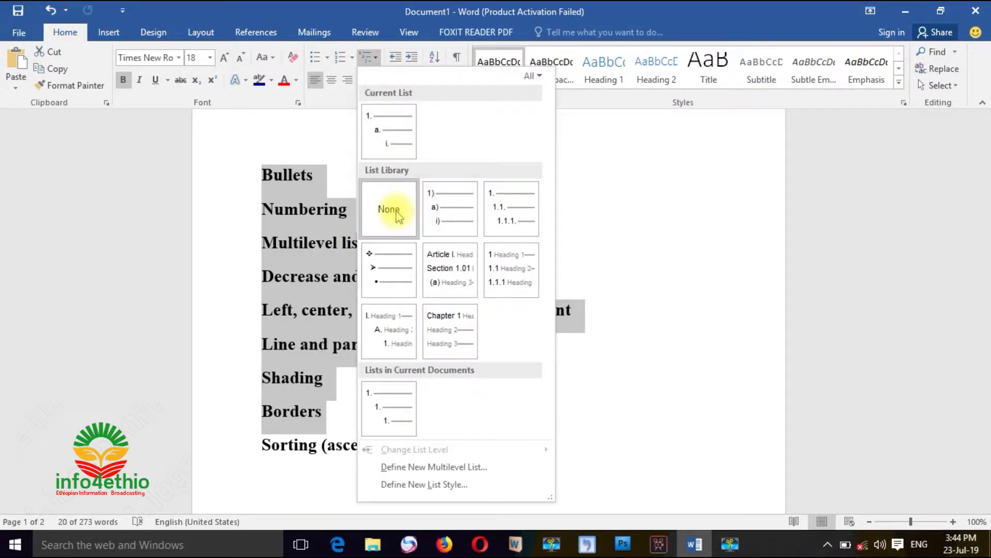
{"action": "mouse_move", "coordinate": [389, 130]}
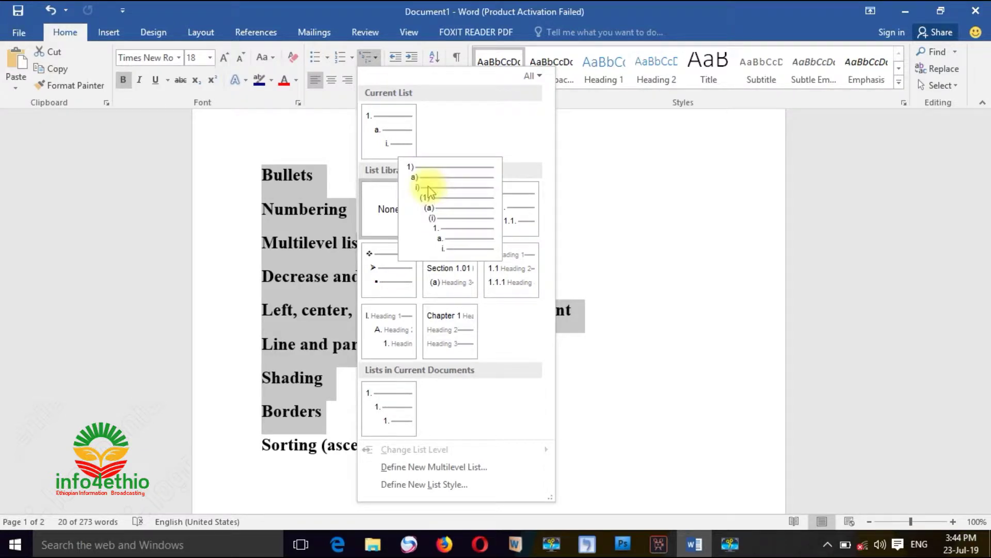
{"action": "left_click", "coordinate": [448, 210]}
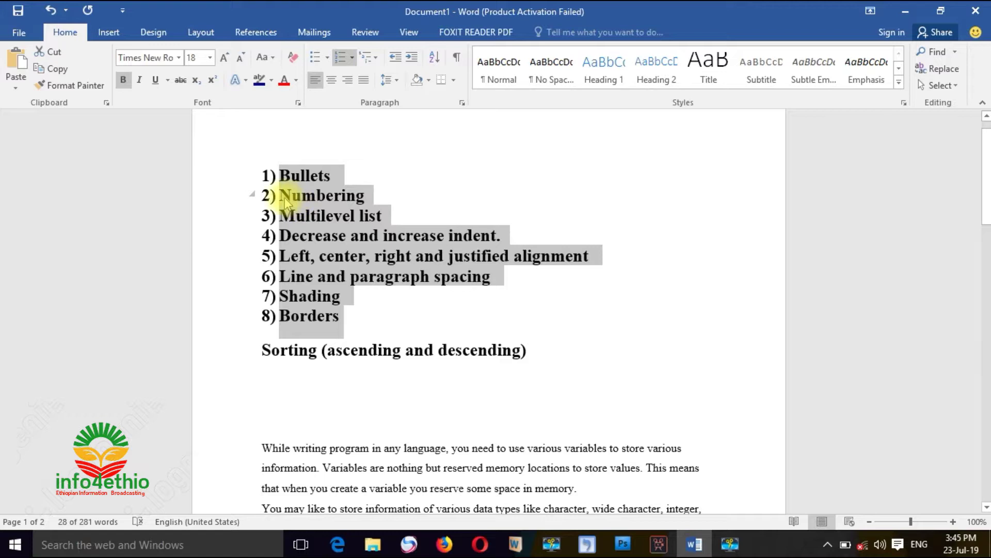
{"action": "left_click", "coordinate": [285, 199]}
{"action": "key", "text": "Tab"}
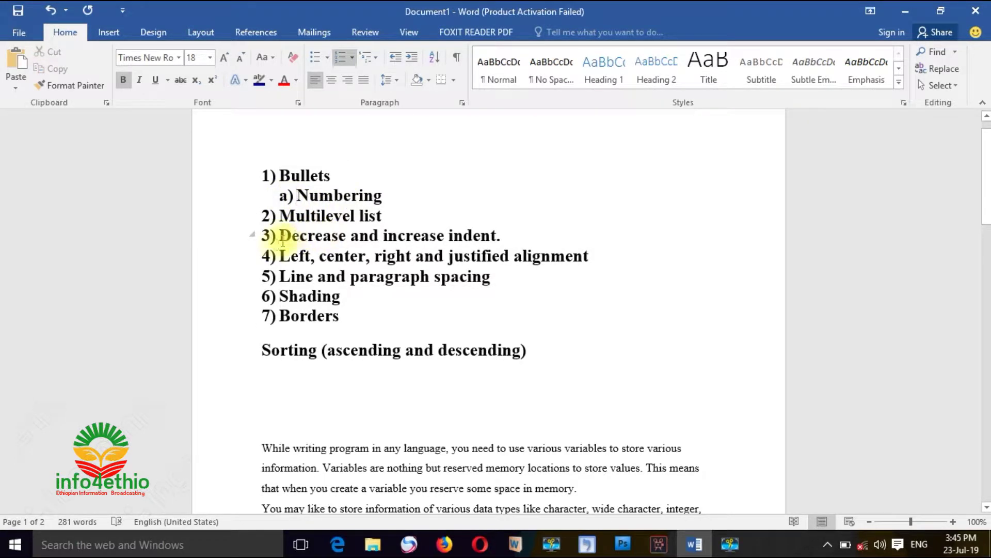
{"action": "left_click", "coordinate": [266, 236]}
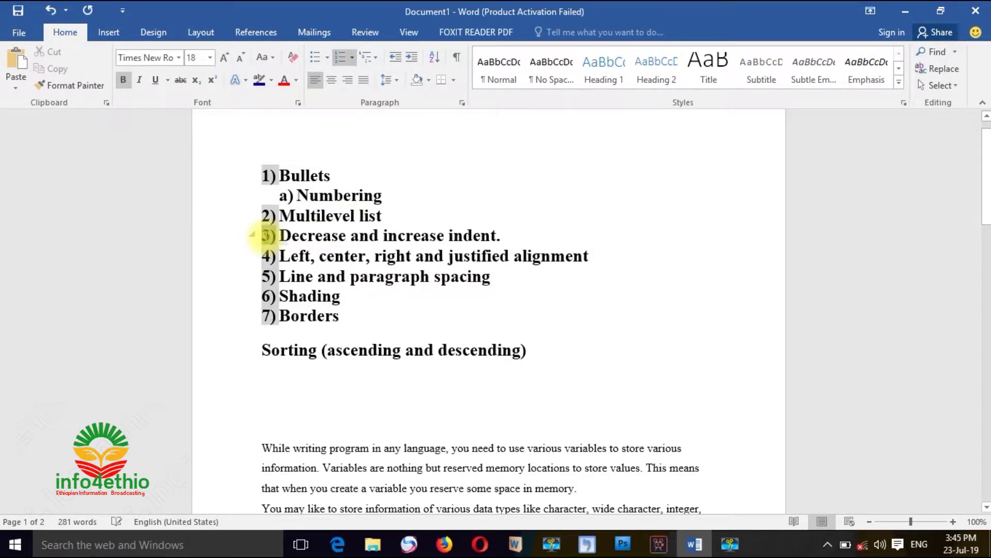
{"action": "left_click", "coordinate": [280, 235]}
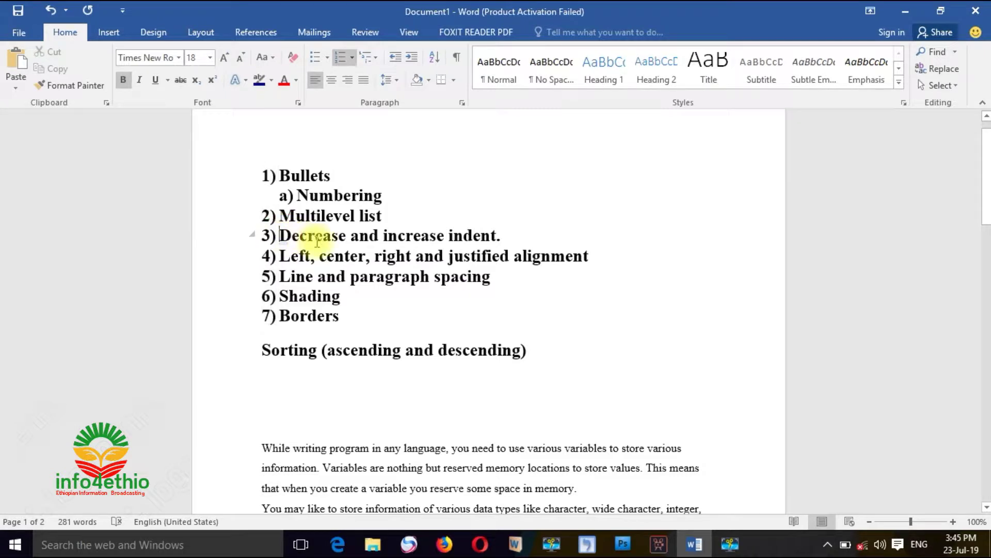
{"action": "key", "text": "Tab"}
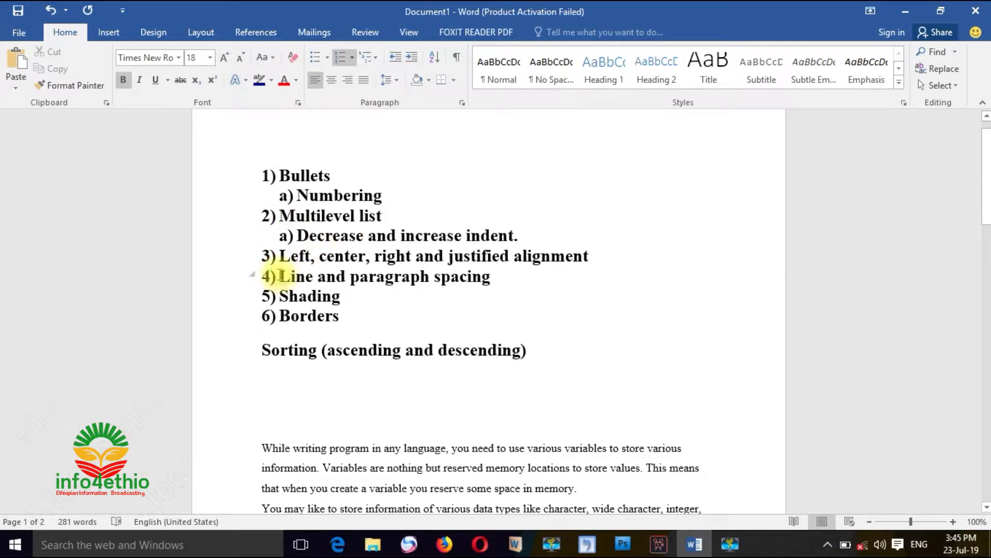
{"action": "key", "text": "Tab"}
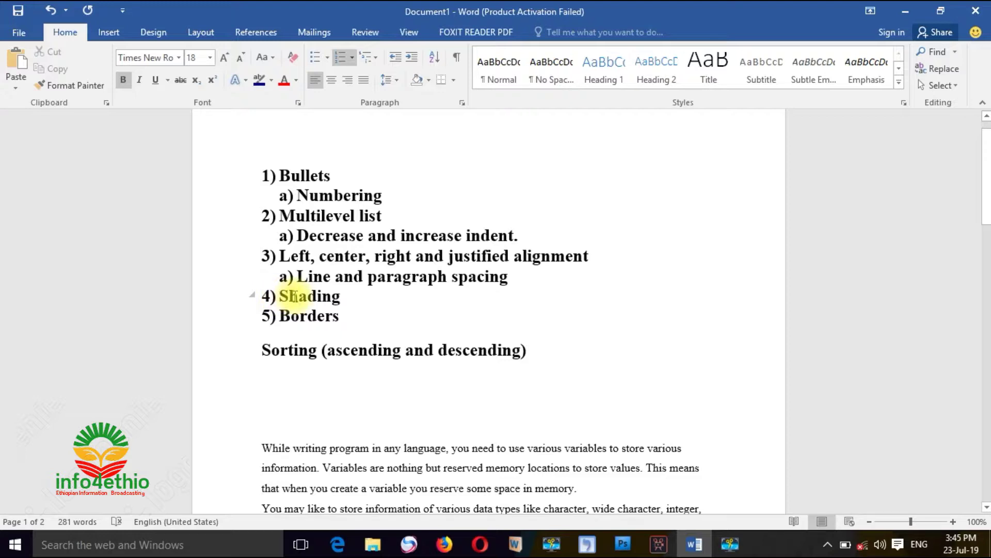
{"action": "key", "text": "ctrl+z"}
{"action": "left_click_drag", "start_coordinate": [279, 296], "coordinate": [322, 323]}
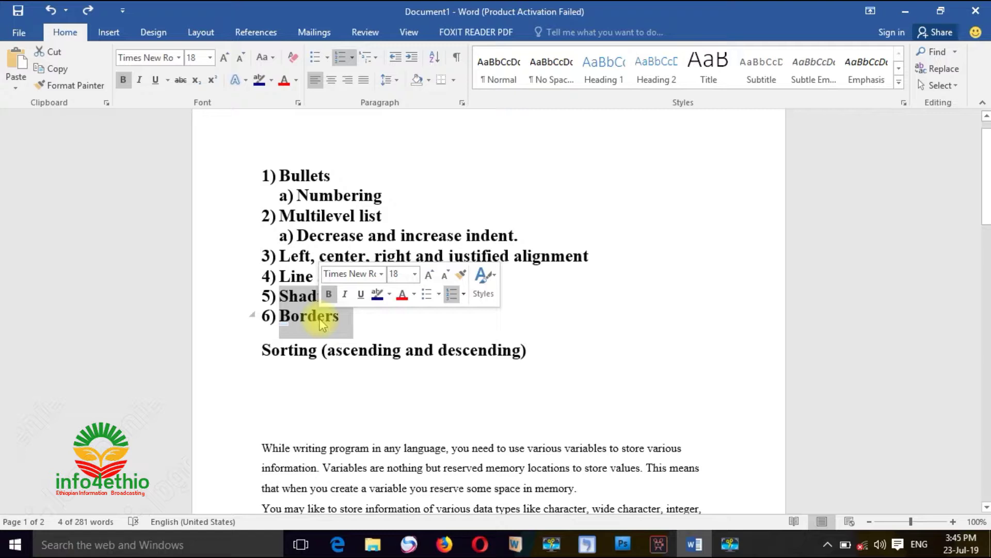
{"action": "key", "text": "Tab"}
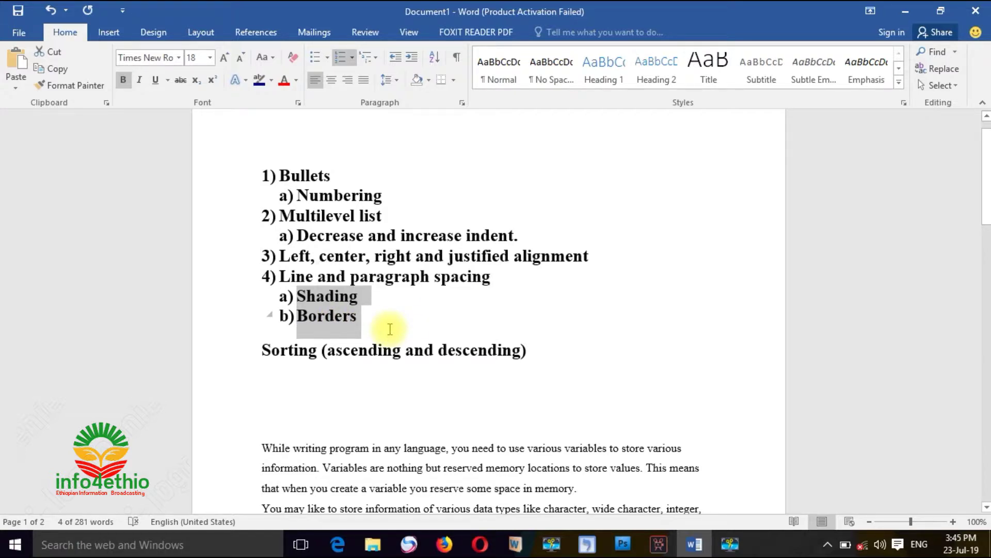
{"action": "key", "text": "ctrl+z"}
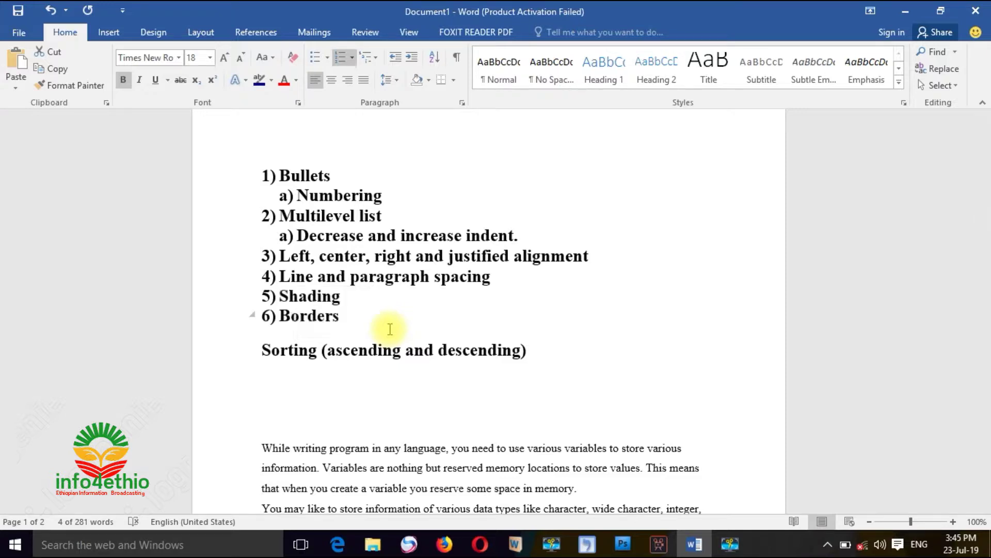
{"action": "key", "text": "ctrl+z"}
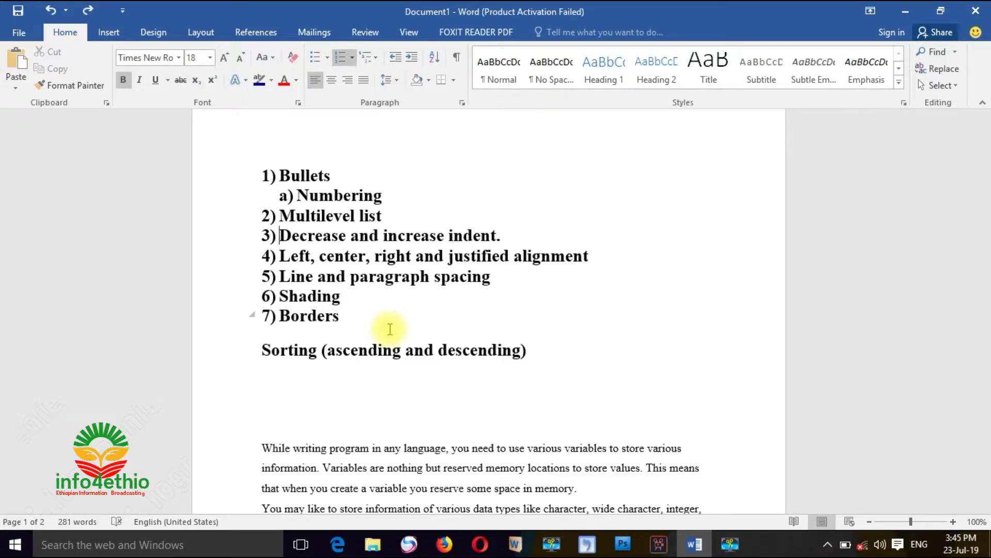
{"action": "key", "text": "ctrl+z"}
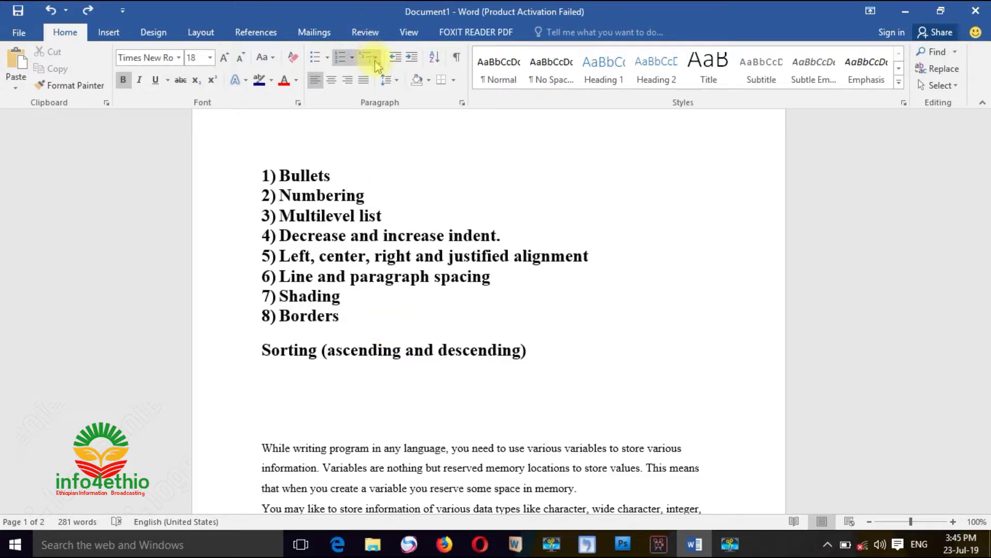
{"action": "key", "text": "ctrl+z"}
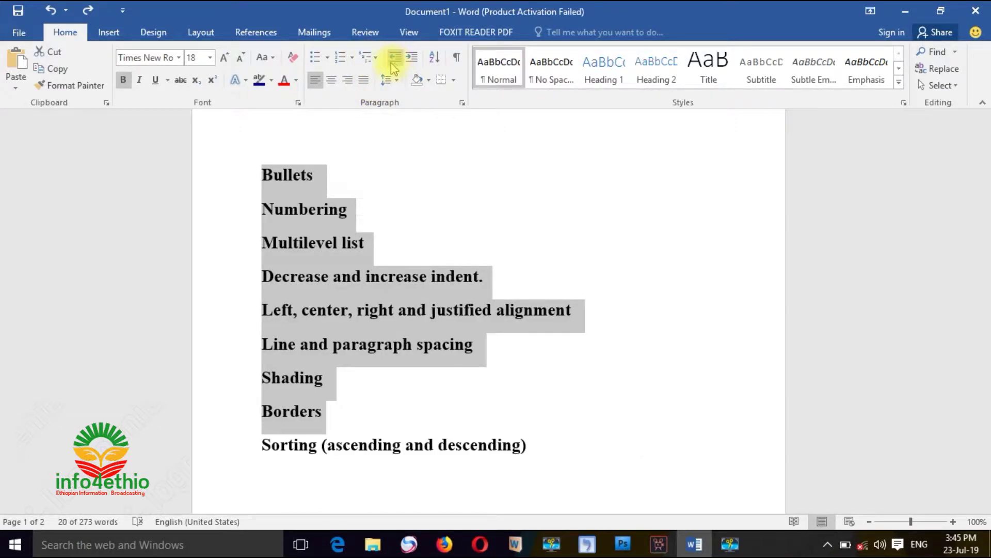
{"action": "left_click", "coordinate": [397, 67]}
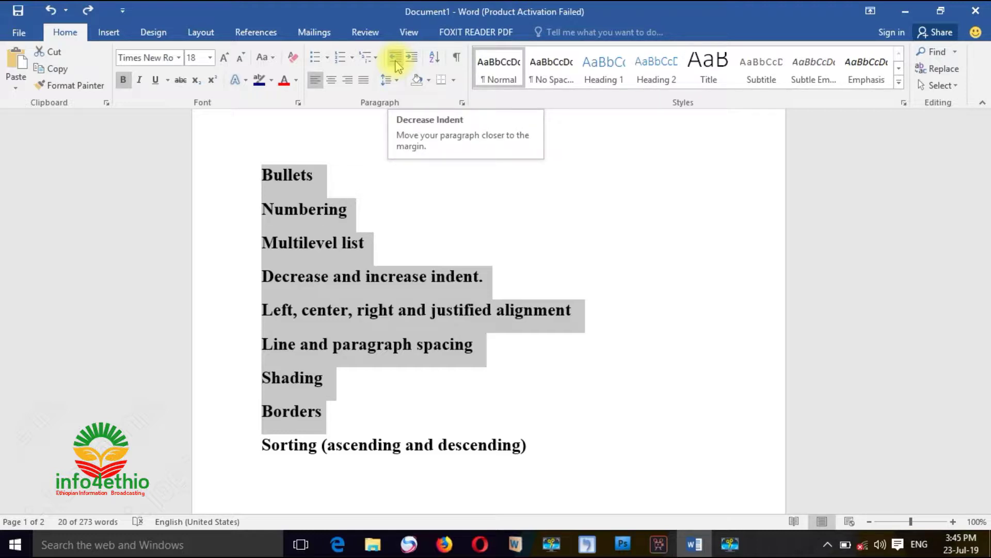
{"action": "left_click", "coordinate": [396, 66]}
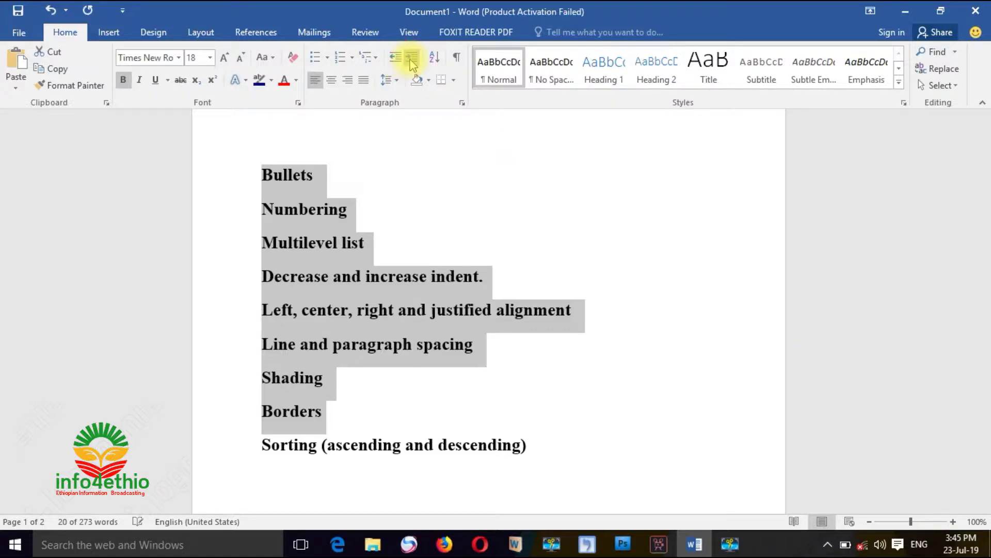
{"action": "left_click", "coordinate": [412, 64]}
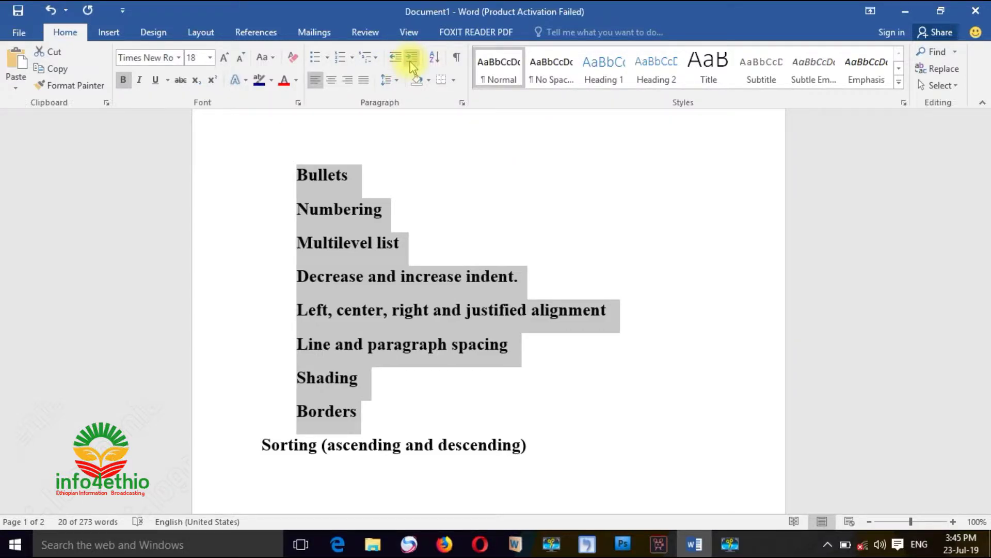
{"action": "left_click", "coordinate": [397, 64]}
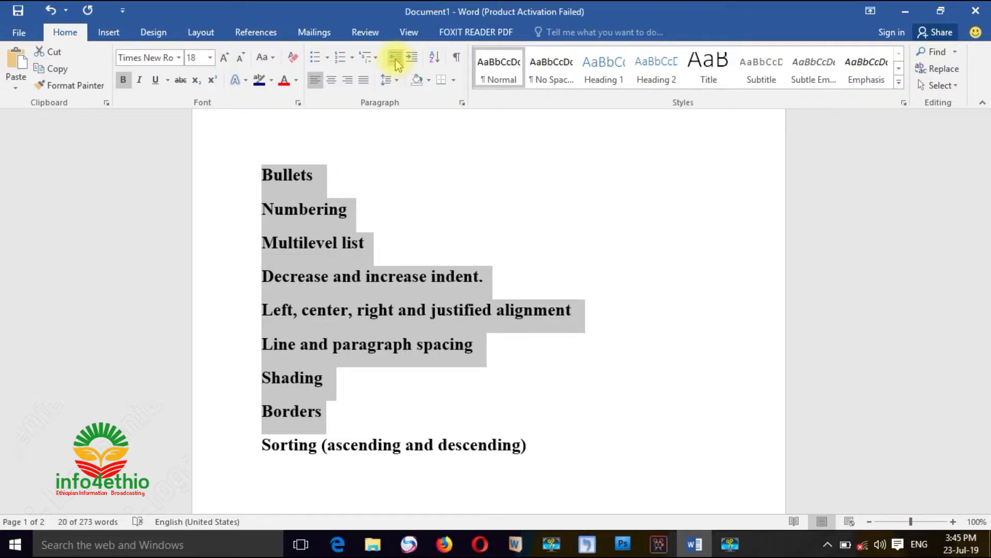
{"action": "key", "text": "ctrl+m"}
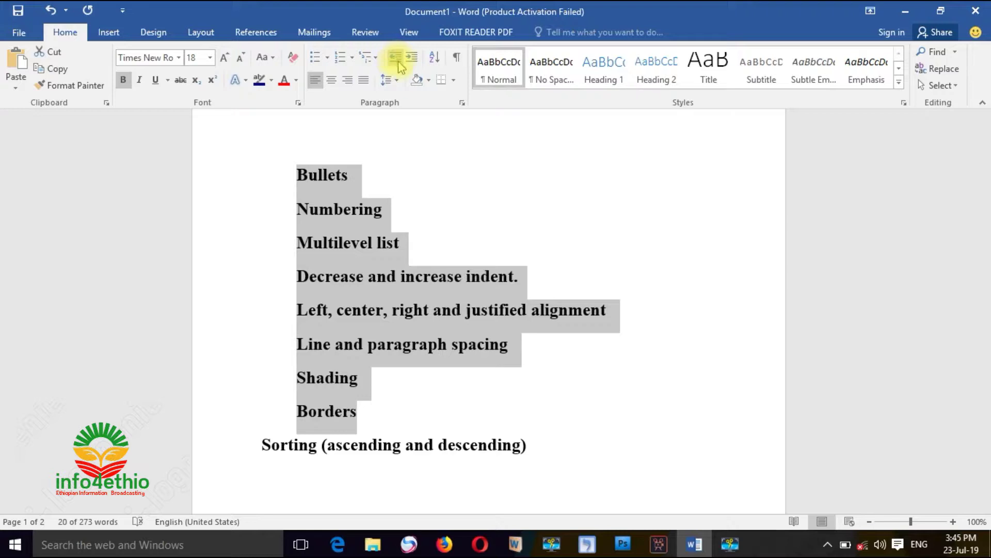
{"action": "left_click", "coordinate": [407, 60]}
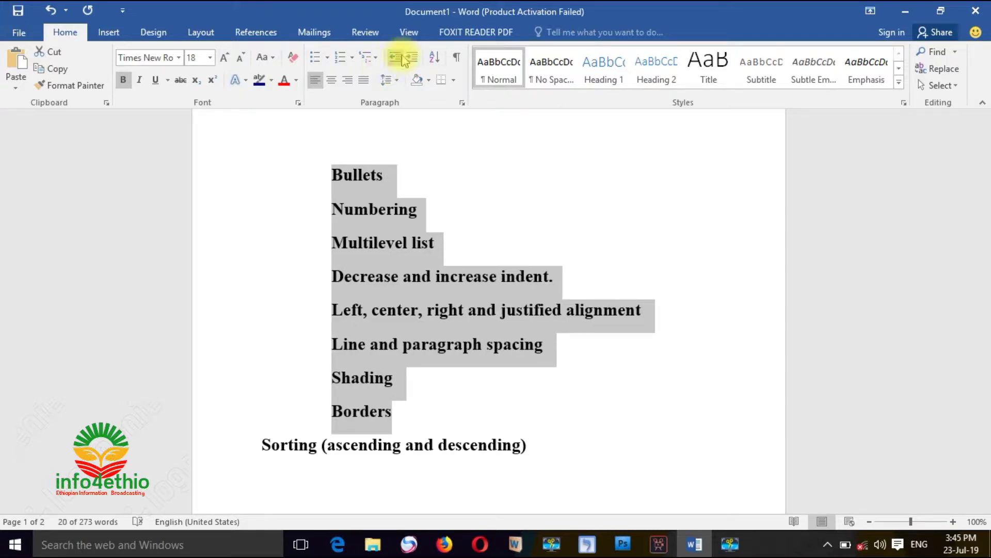
{"action": "left_click", "coordinate": [395, 58]}
{"action": "left_click", "coordinate": [395, 57]}
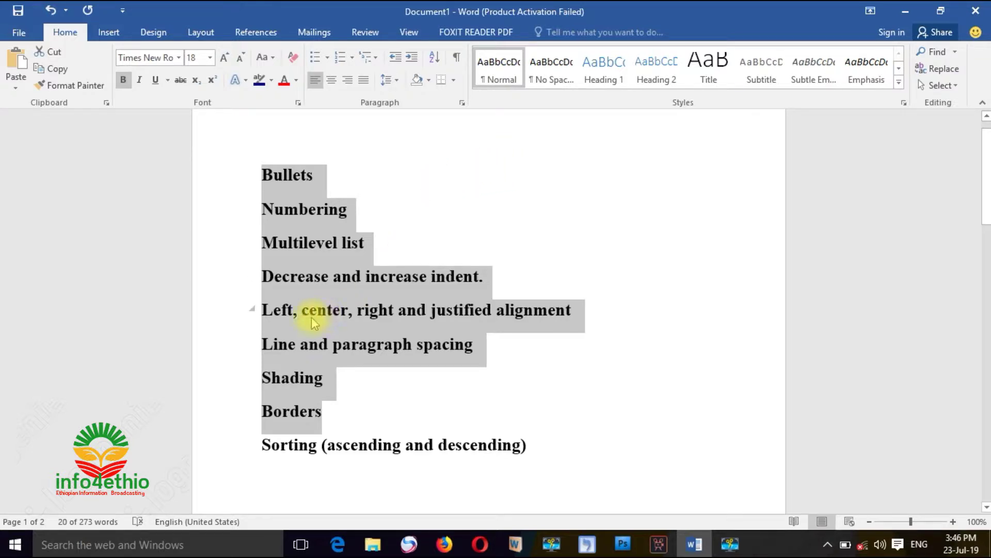
{"action": "left_click", "coordinate": [290, 278]}
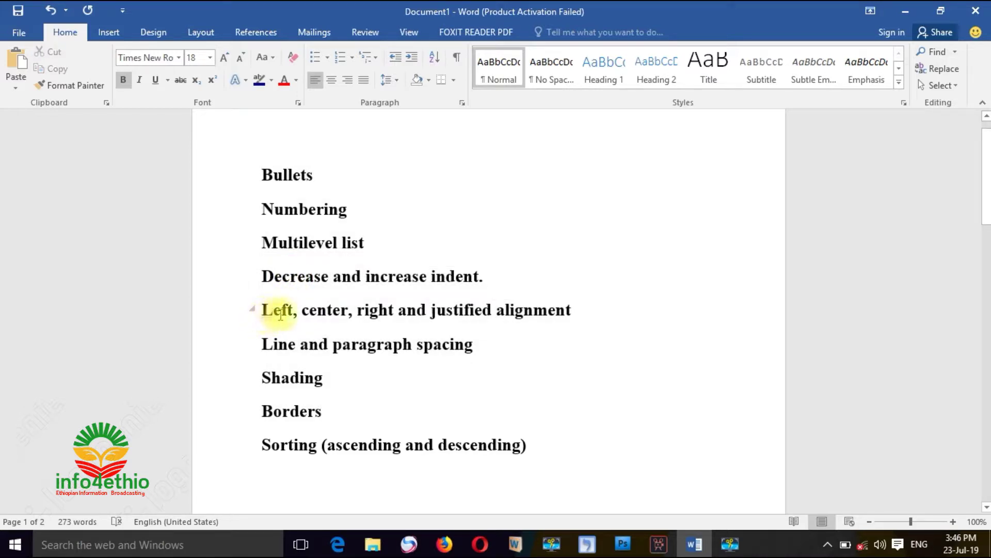
{"action": "left_click", "coordinate": [805, 265]}
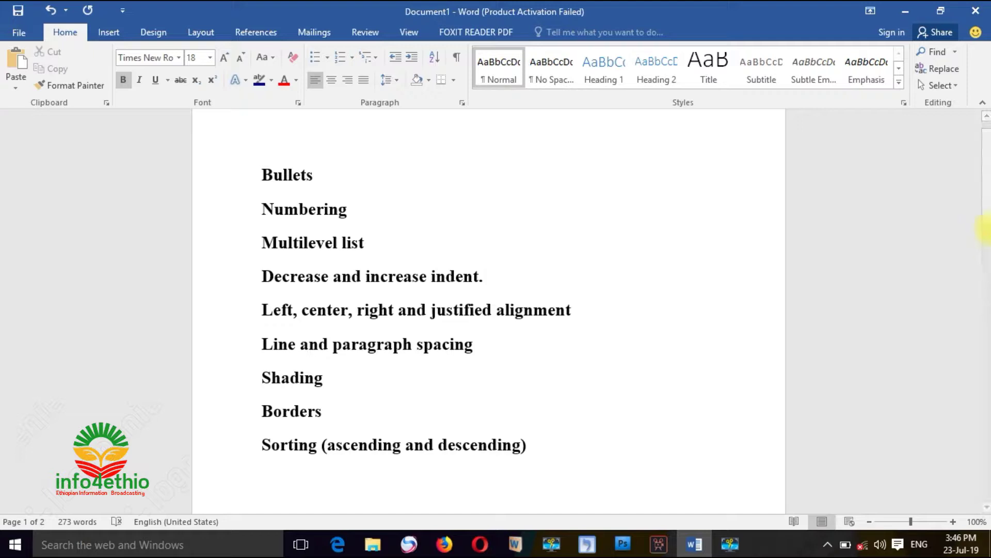
{"action": "left_click_drag", "start_coordinate": [985, 195], "coordinate": [985, 257]}
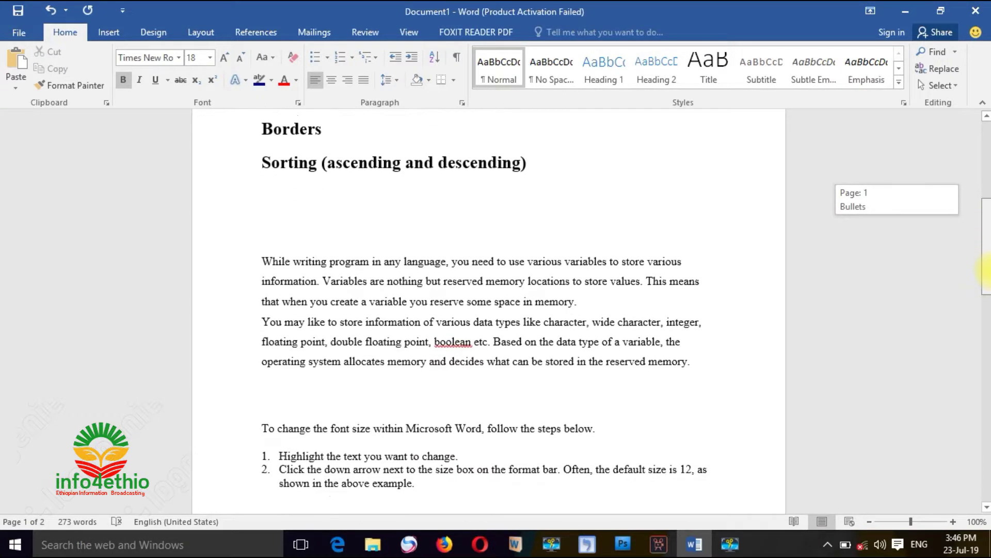
Select both paragraphs on variables, try centre and right alignment, then justify them
{"action": "left_click_drag", "start_coordinate": [984, 257], "coordinate": [984, 289]}
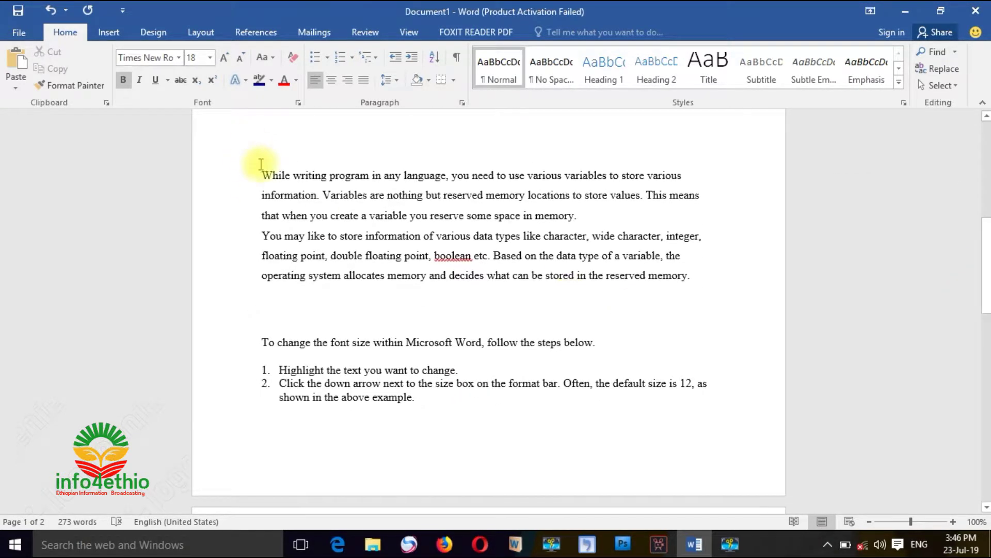
{"action": "mouse_move", "coordinate": [266, 173]}
{"action": "left_mouse_down"}
{"action": "mouse_move", "coordinate": [547, 259]}
{"action": "mouse_move", "coordinate": [678, 282]}
{"action": "left_mouse_up"}
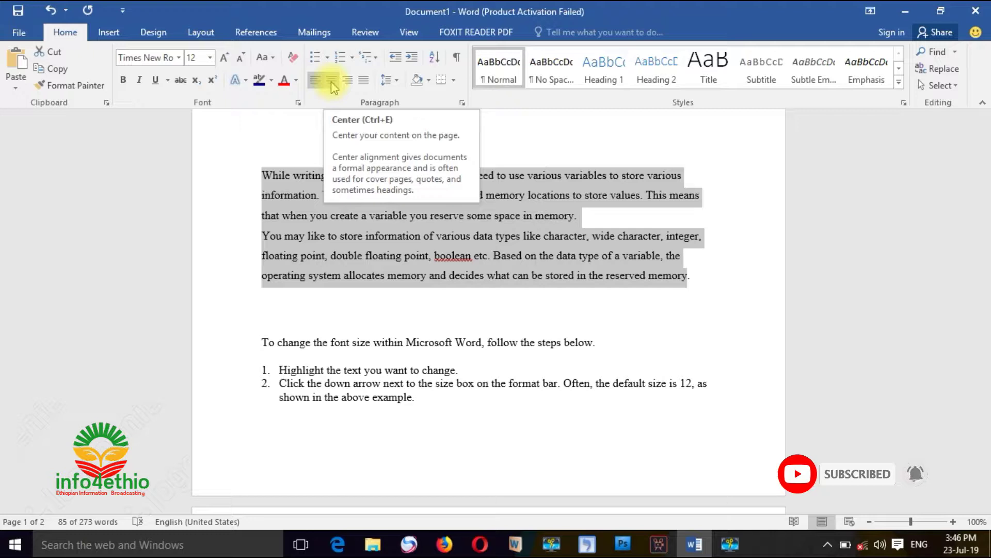
{"action": "left_click", "coordinate": [330, 82]}
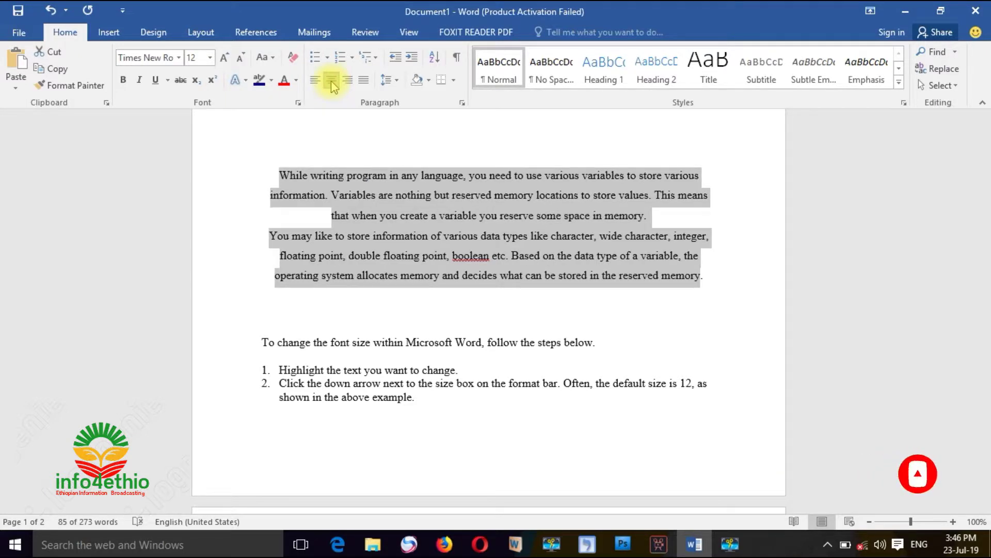
{"action": "left_click", "coordinate": [348, 82]}
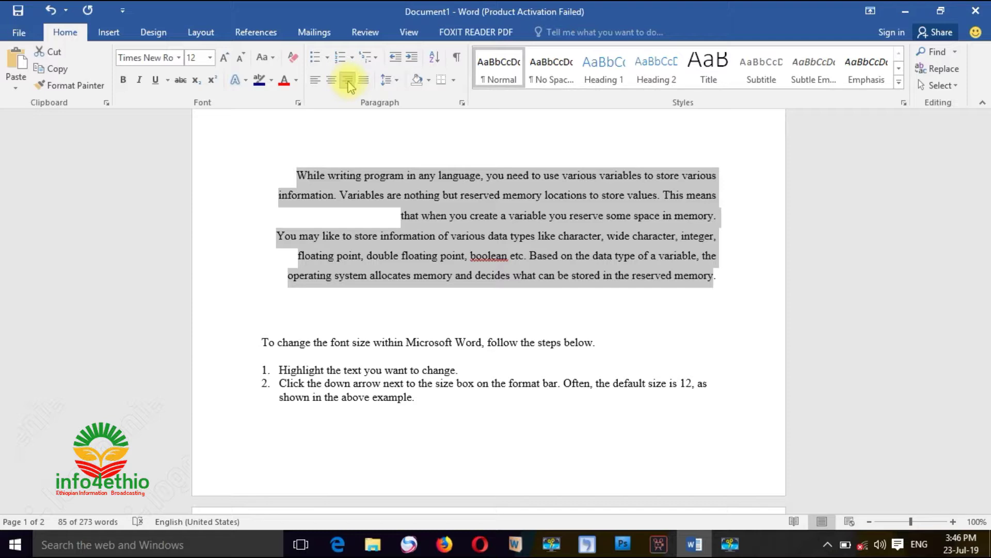
{"action": "left_click", "coordinate": [364, 81]}
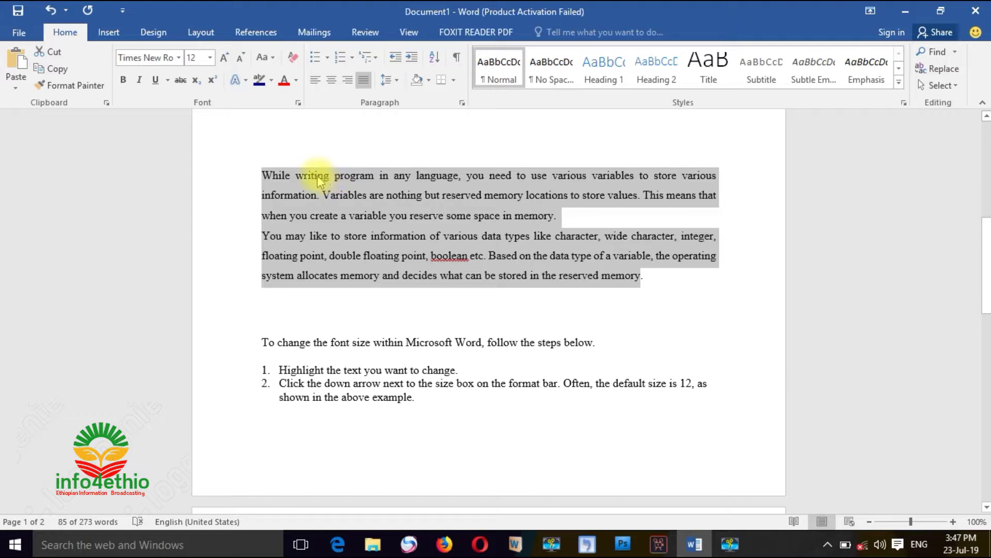
Apply 1.5 line spacing to the two justified paragraphs on variables
{"action": "left_click", "coordinate": [391, 80]}
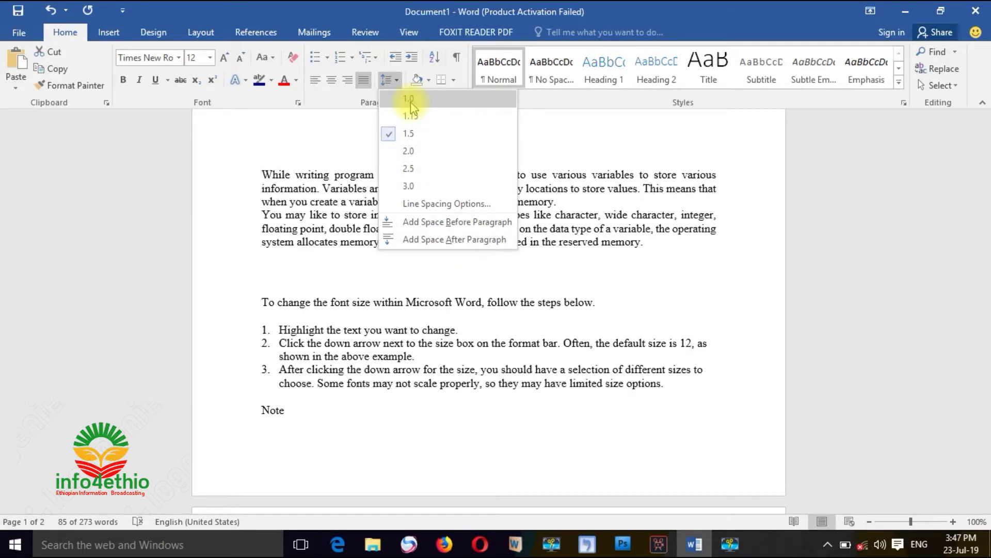
{"action": "left_click", "coordinate": [422, 136]}
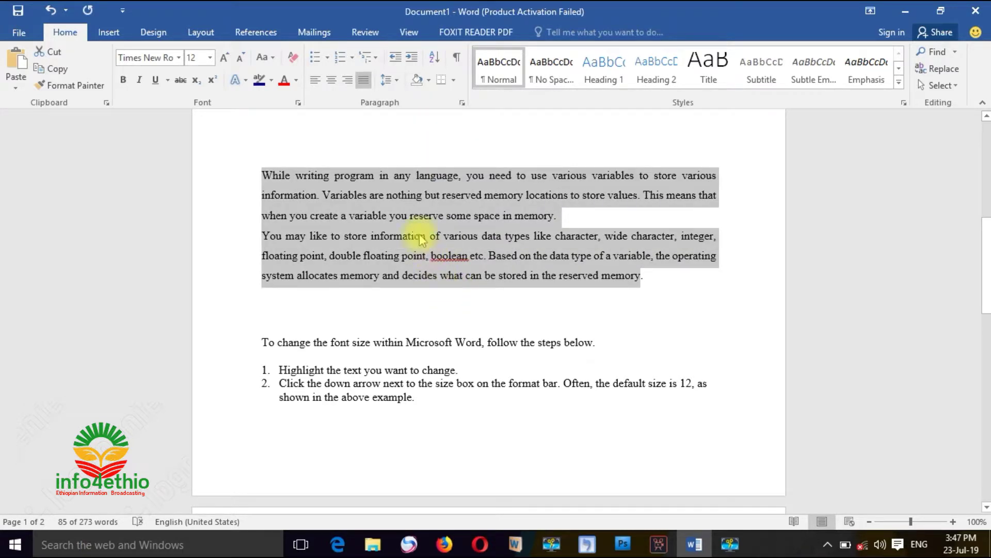
Shade the variable paragraphs dark grey, then reselect them and change the shading to orange
{"action": "left_click", "coordinate": [428, 81]}
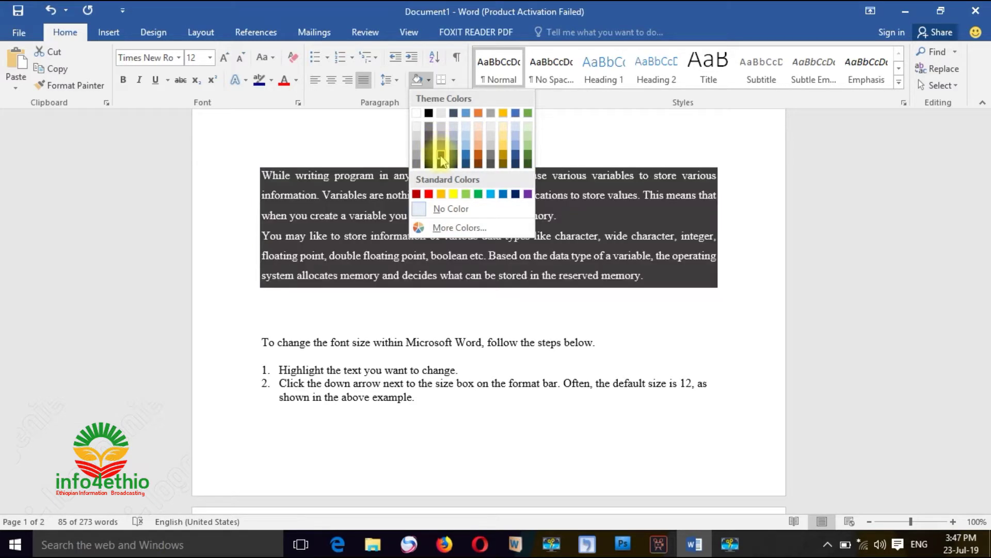
{"action": "left_click", "coordinate": [442, 156]}
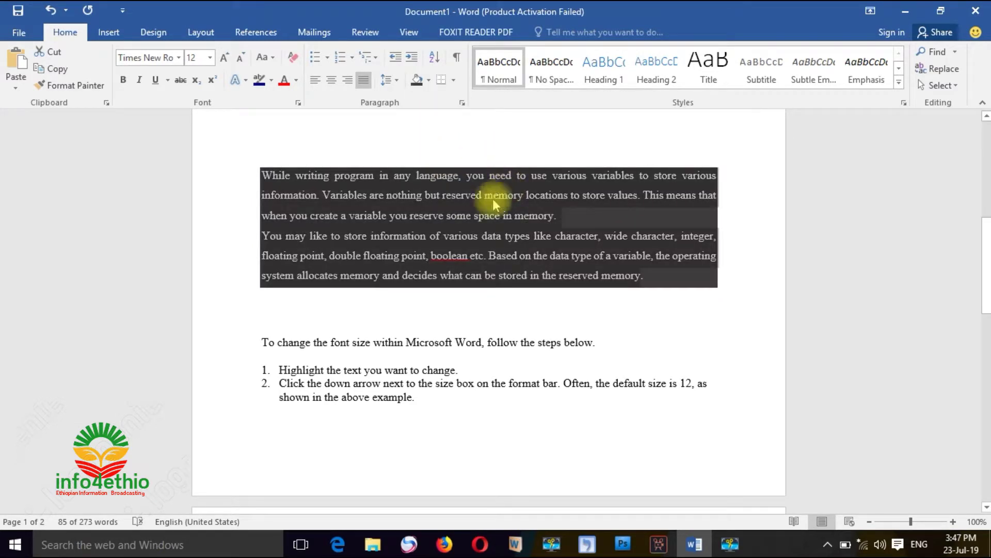
{"action": "left_click", "coordinate": [478, 209]}
{"action": "key", "text": "ctrl+a"}
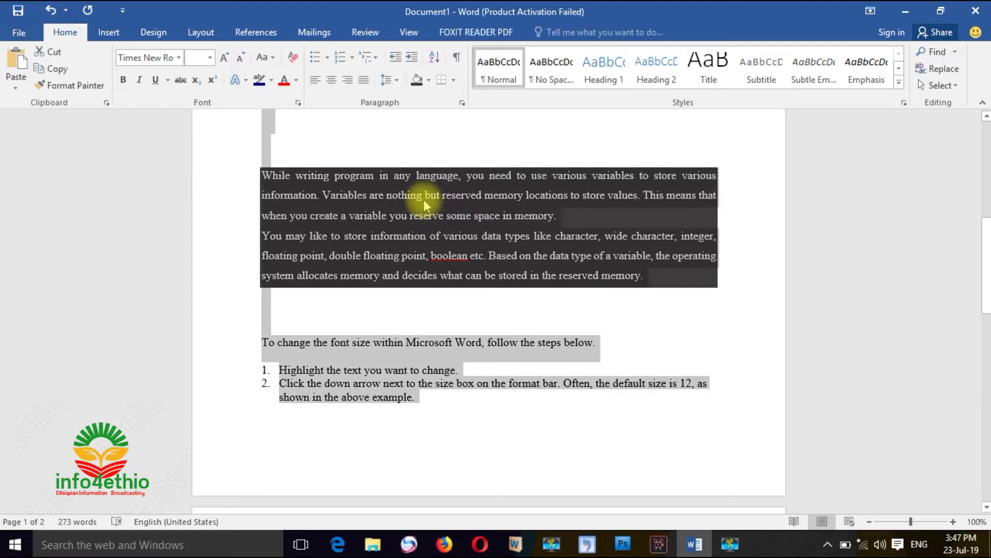
{"action": "left_click", "coordinate": [438, 196]}
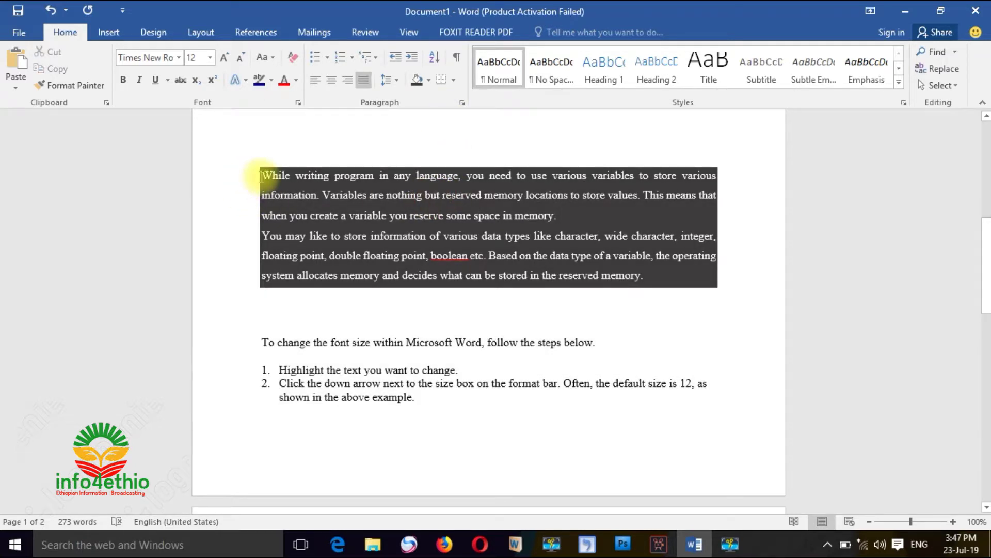
{"action": "left_click_drag", "start_coordinate": [261, 176], "coordinate": [634, 284]}
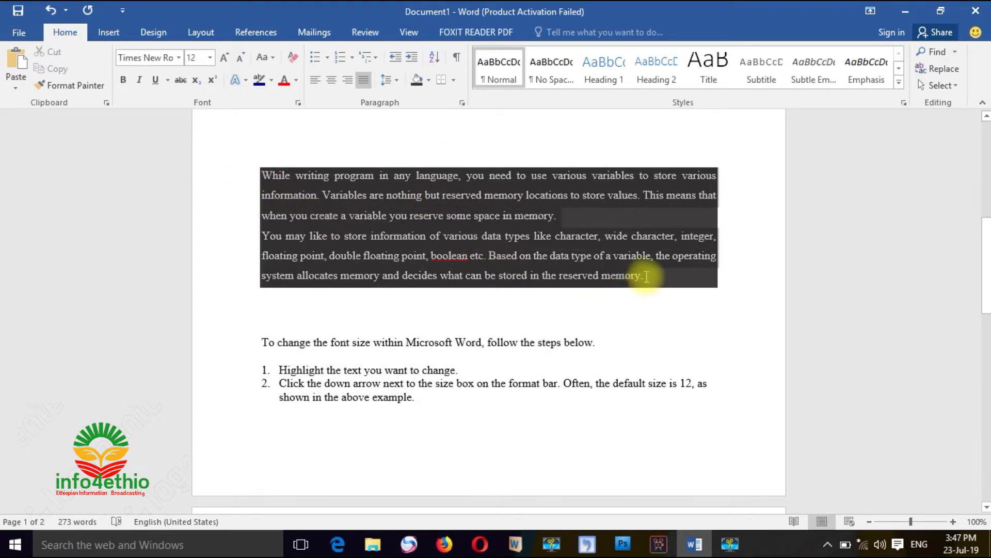
{"action": "left_click", "coordinate": [429, 80]}
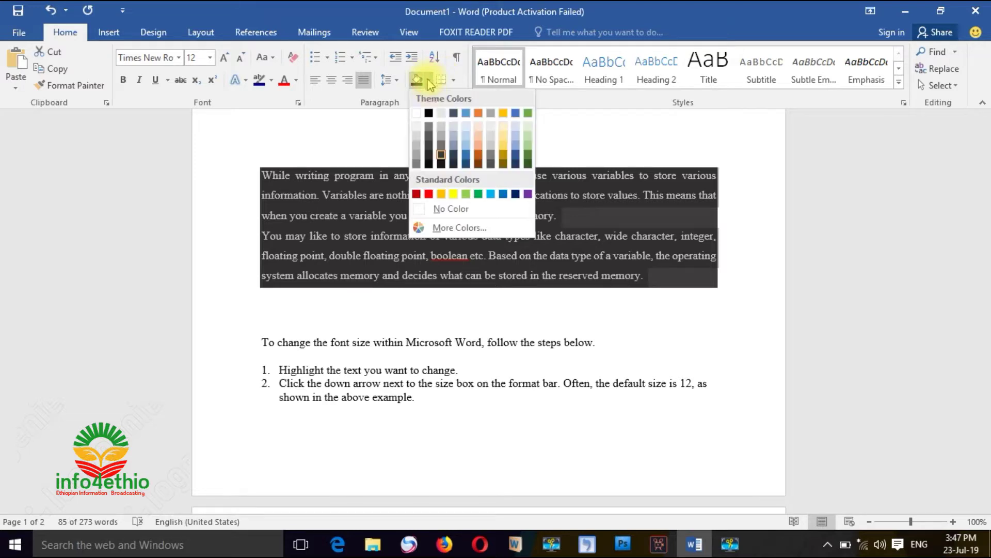
{"action": "left_click", "coordinate": [479, 155]}
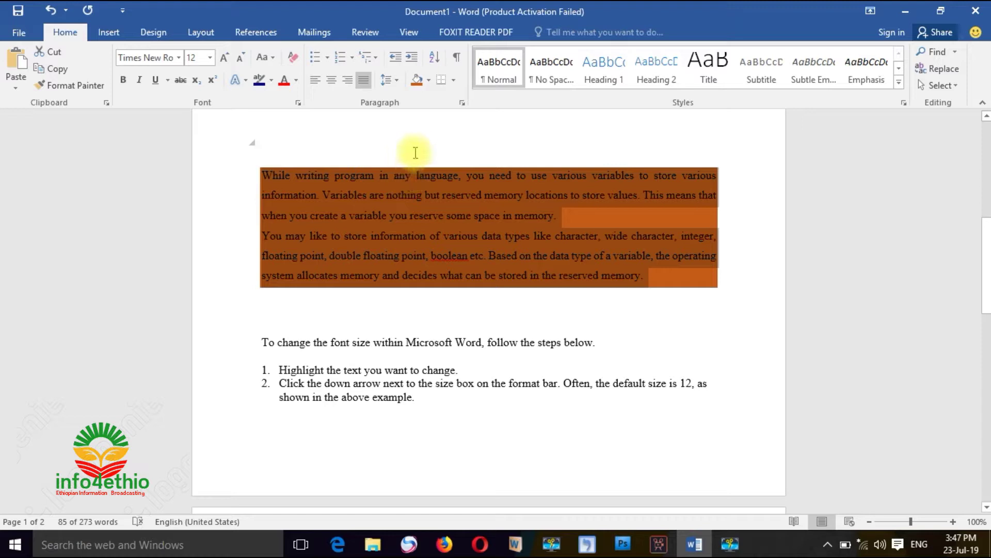
{"action": "left_click", "coordinate": [451, 82]}
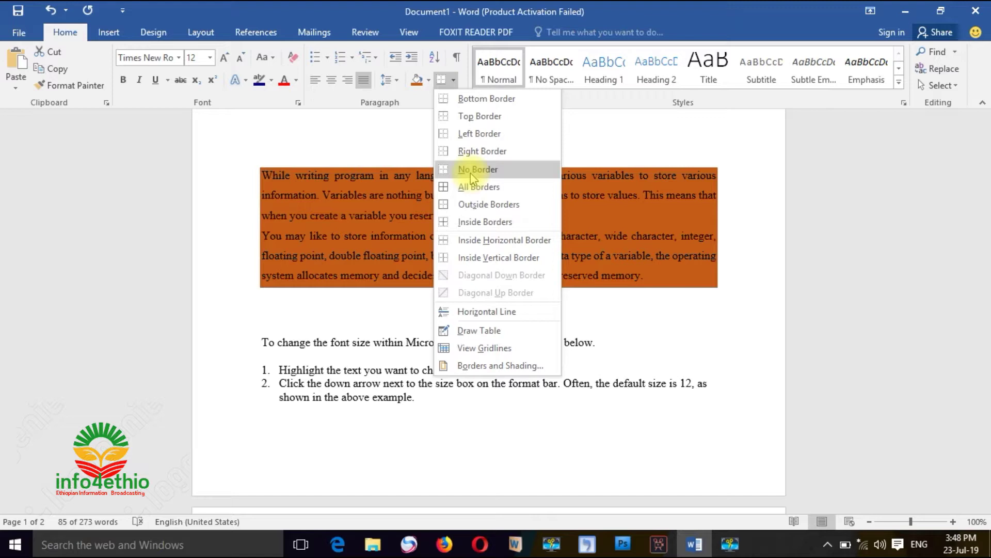
Apply All Borders to the orange-shaded paragraphs, outlining each with a dividing line
{"action": "left_click", "coordinate": [471, 186]}
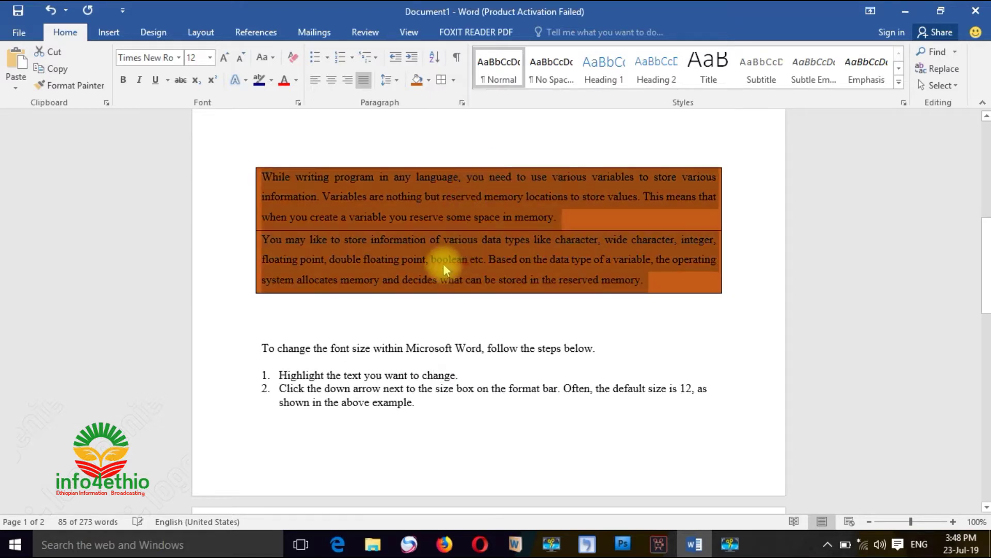
{"action": "left_click", "coordinate": [439, 266]}
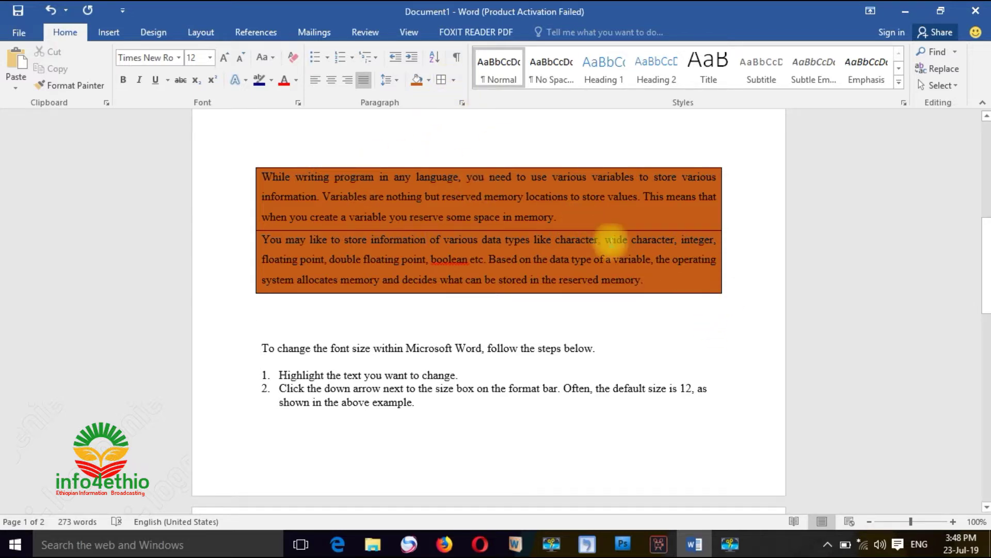
{"action": "left_click", "coordinate": [454, 81]}
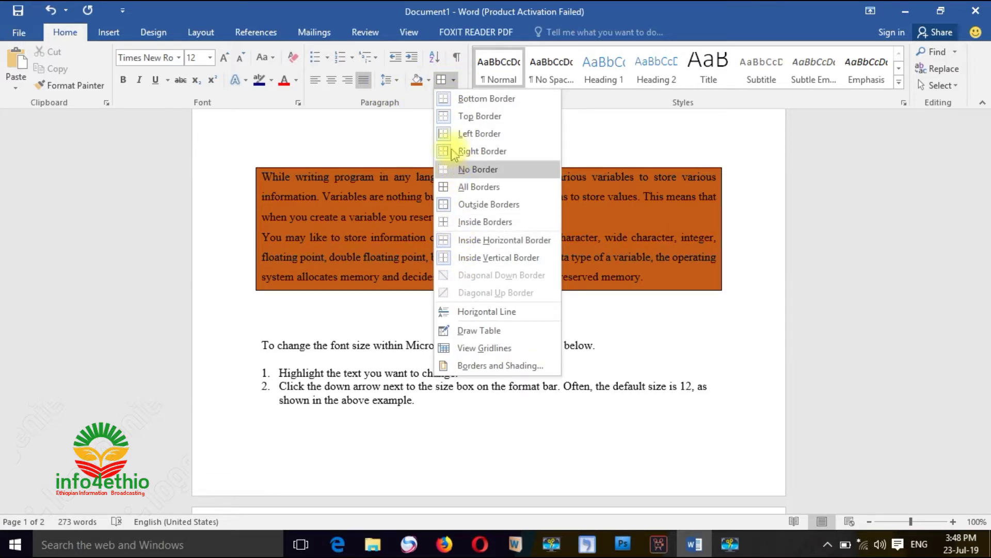
{"action": "left_click", "coordinate": [462, 186]}
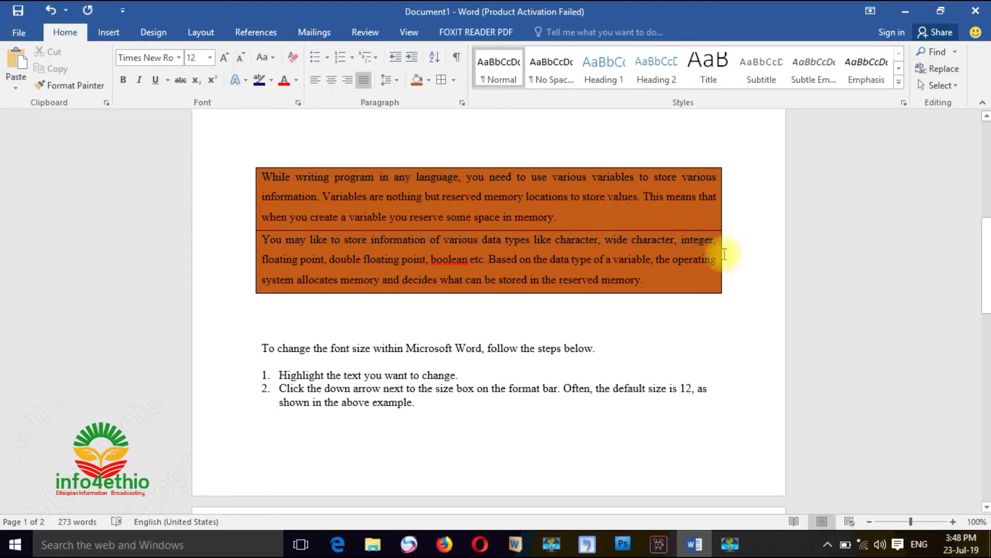
Scroll to the top and select the nine topic lines from Bullets to Sorting
{"action": "left_click_drag", "start_coordinate": [986, 266], "coordinate": [985, 119]}
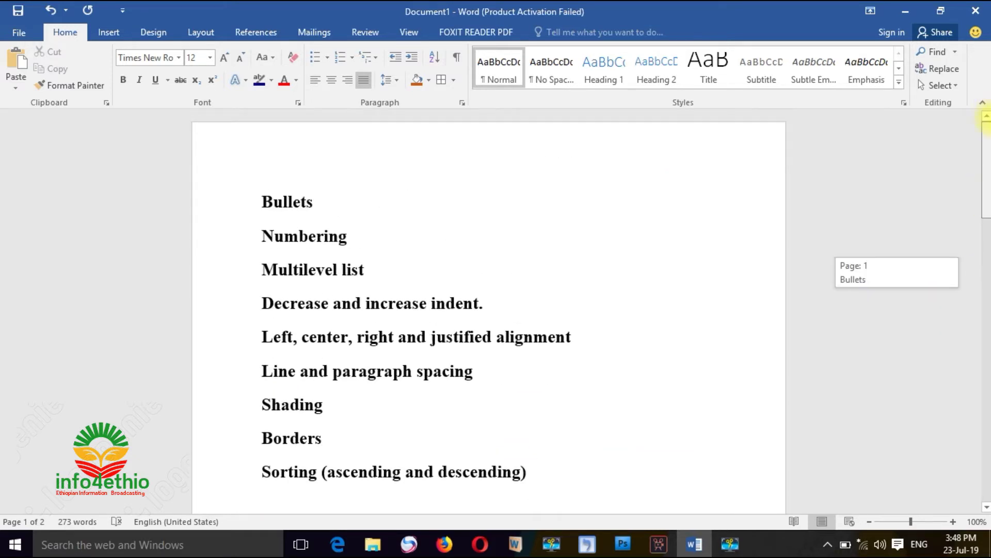
{"action": "left_click", "coordinate": [262, 200]}
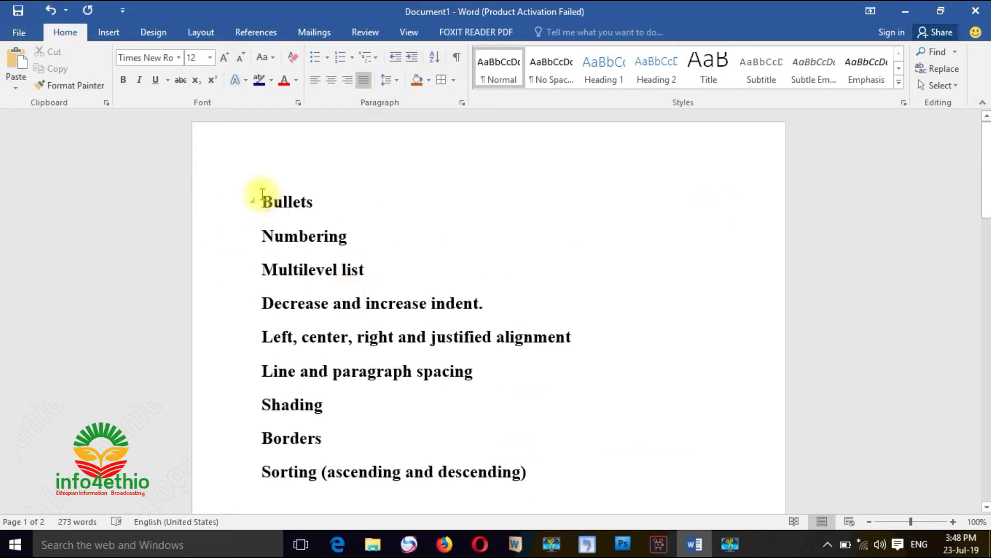
{"action": "mouse_move", "coordinate": [291, 246]}
{"action": "left_mouse_down"}
{"action": "mouse_move", "coordinate": [490, 478]}
{"action": "mouse_move", "coordinate": [532, 479]}
{"action": "left_mouse_up"}
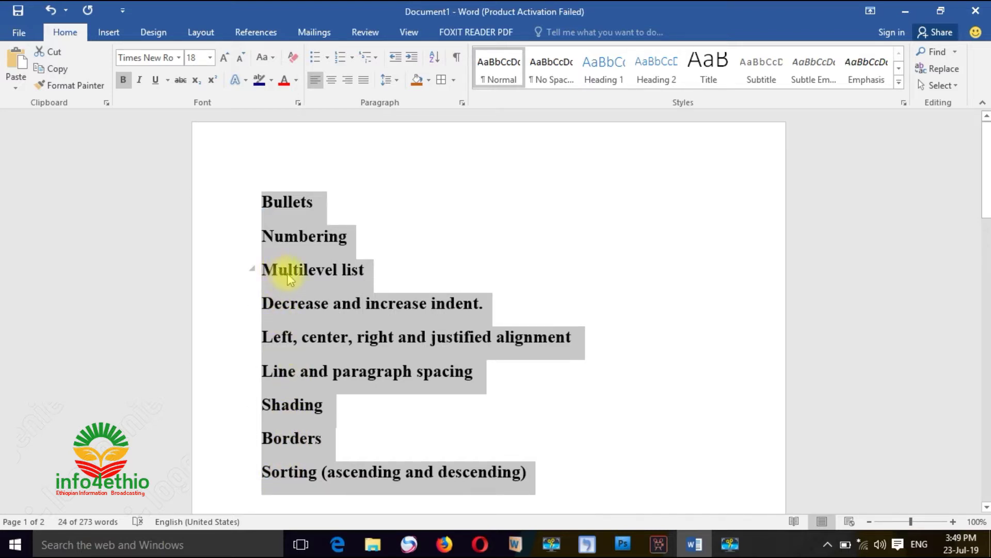
Sort the topic lines by paragraph text in ascending order, no header row
{"action": "left_click", "coordinate": [435, 58]}
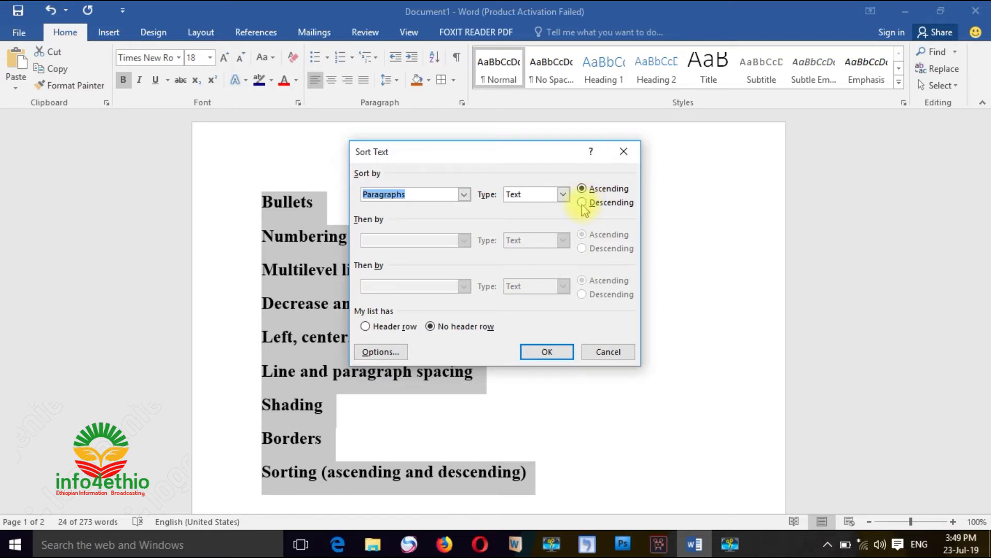
{"action": "left_click", "coordinate": [550, 354]}
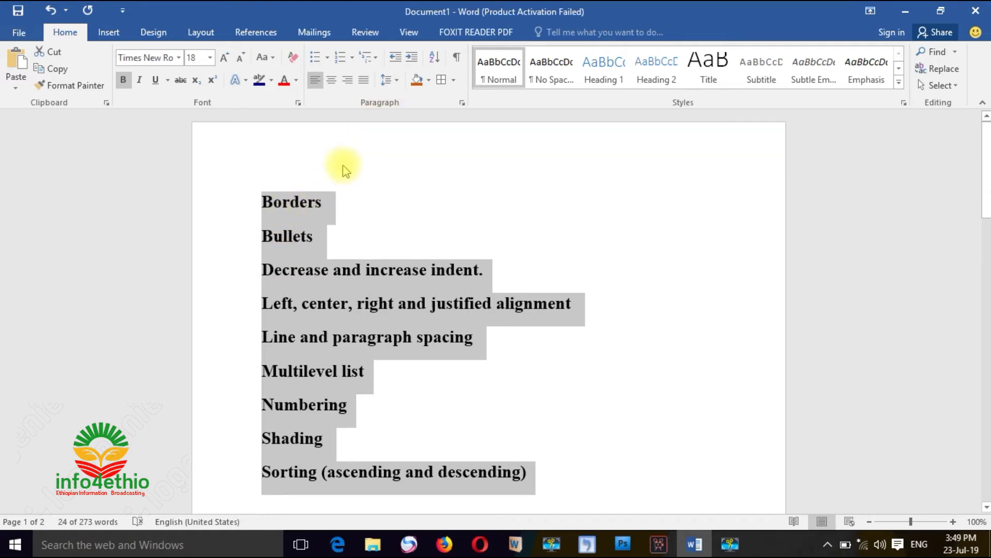
Run the Sort Text dialog again with the order set to Descending
{"action": "left_click", "coordinate": [434, 58]}
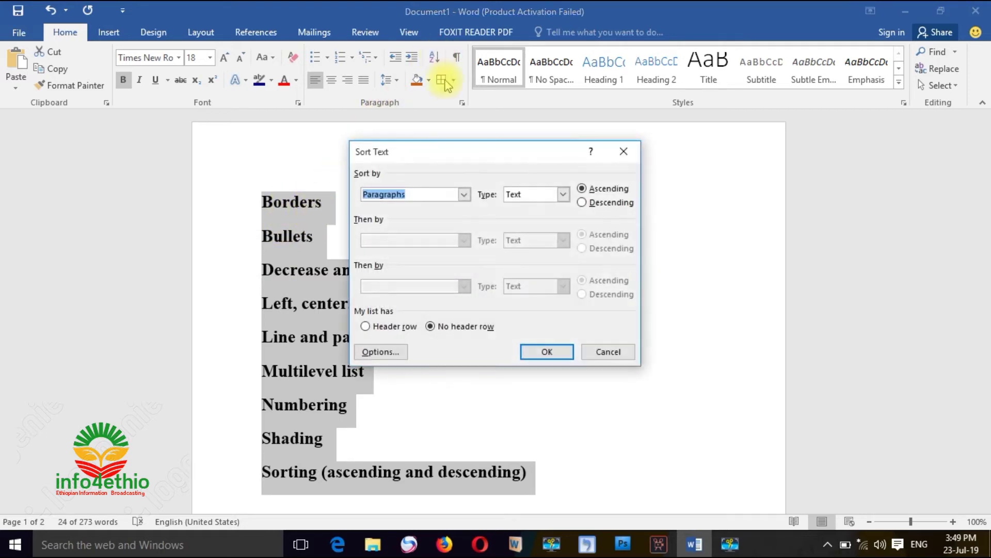
{"action": "left_click", "coordinate": [584, 203]}
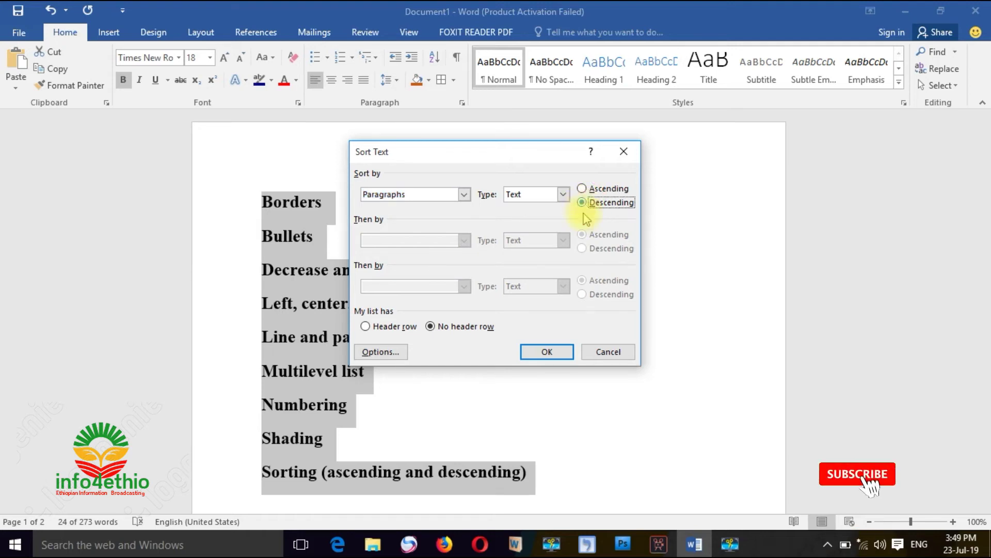
{"action": "left_click", "coordinate": [548, 352]}
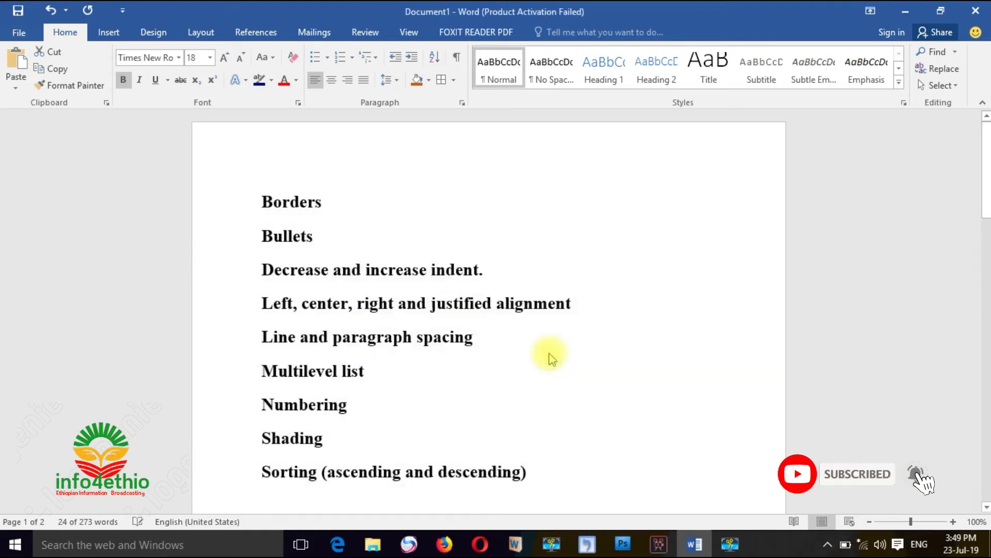